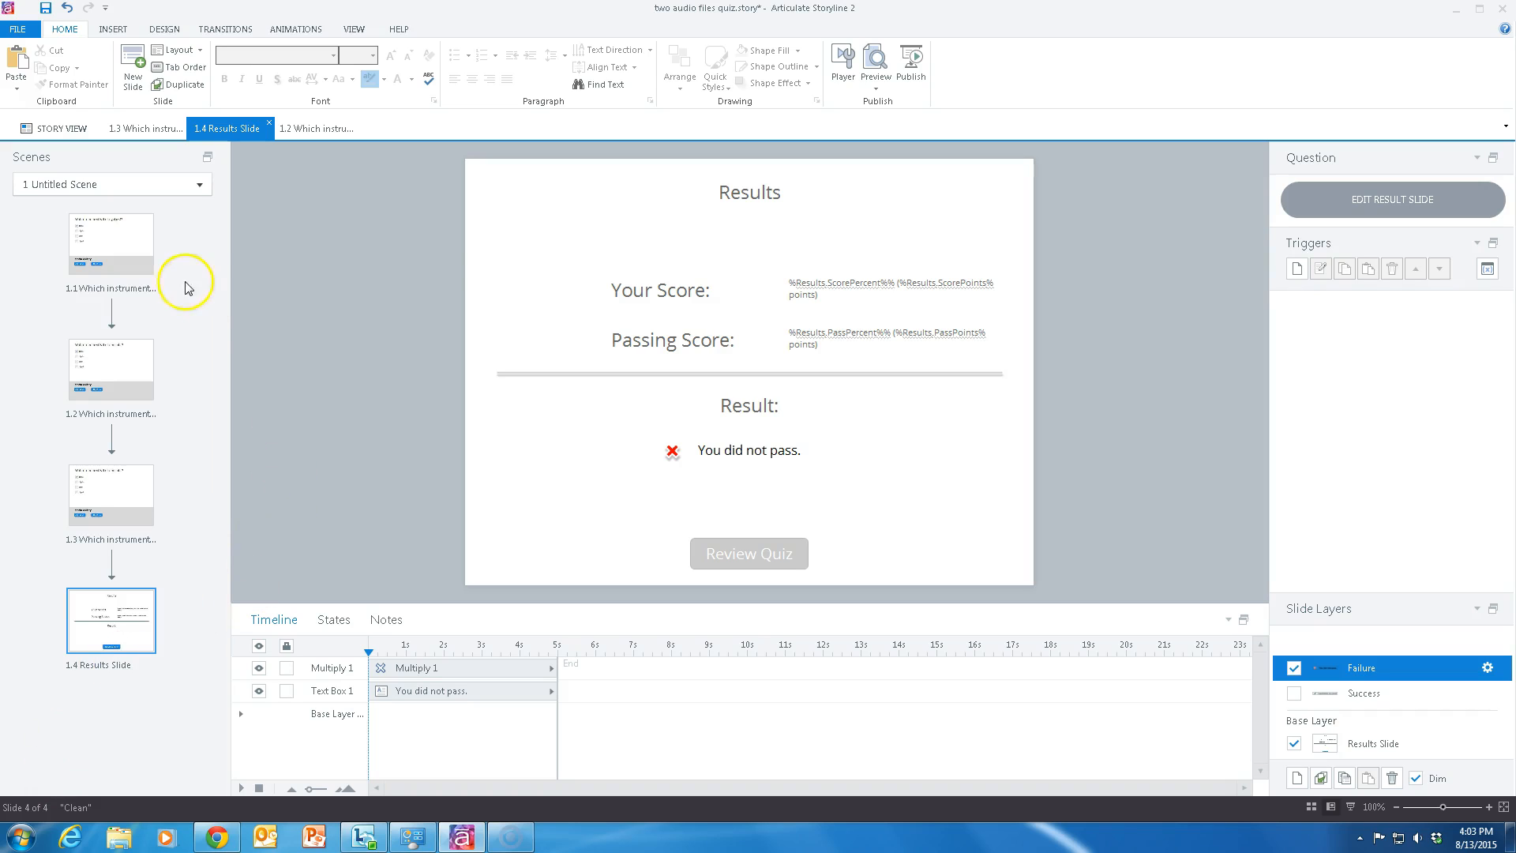
Publish the quiz to the web folder in Documents with HTML5 output and no Articulate Mobile Player
click(411, 246)
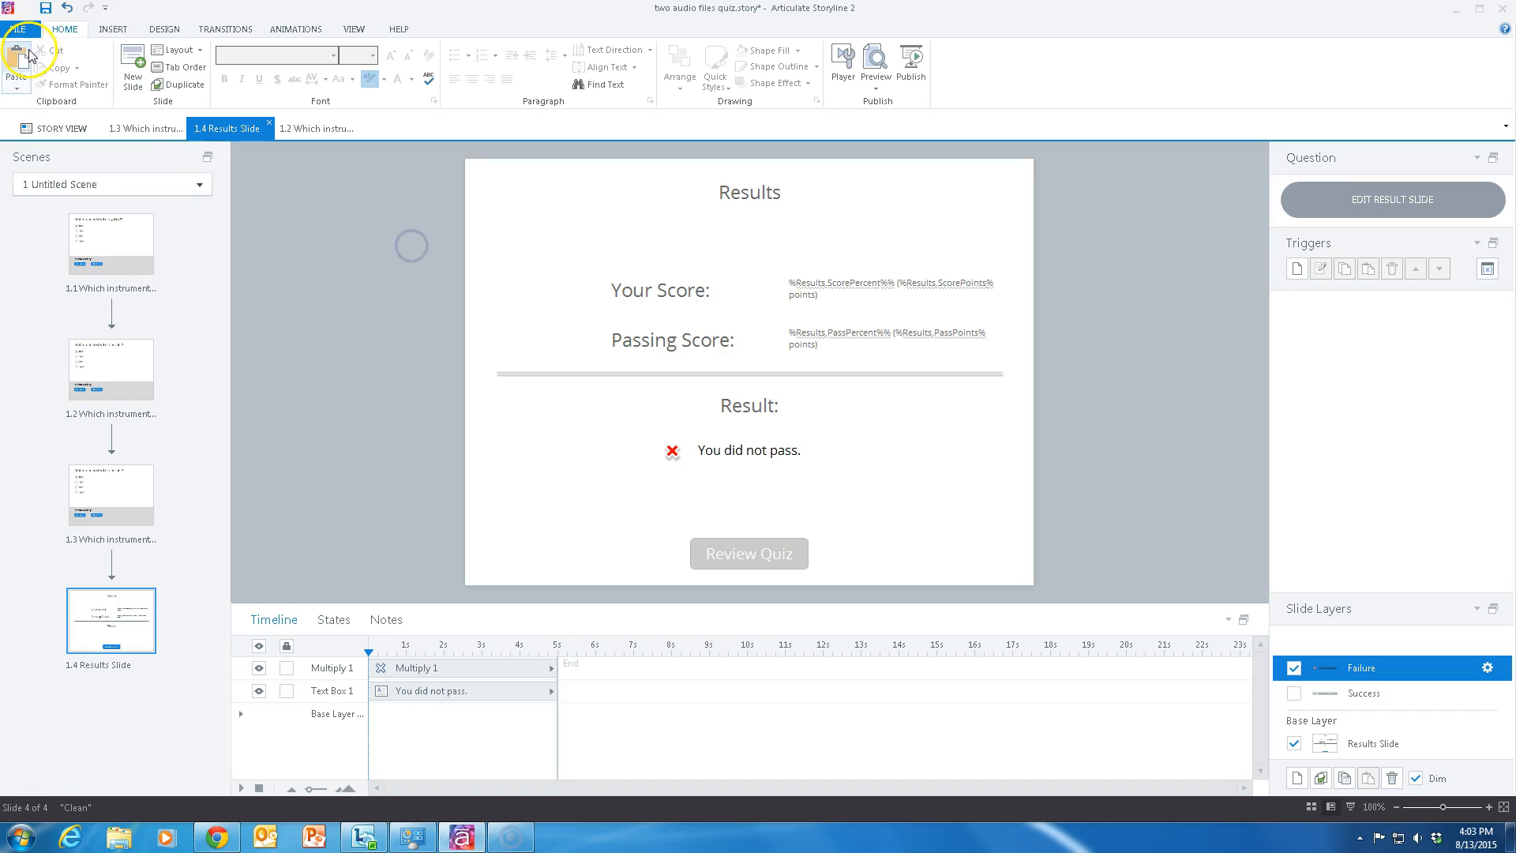
click(64, 29)
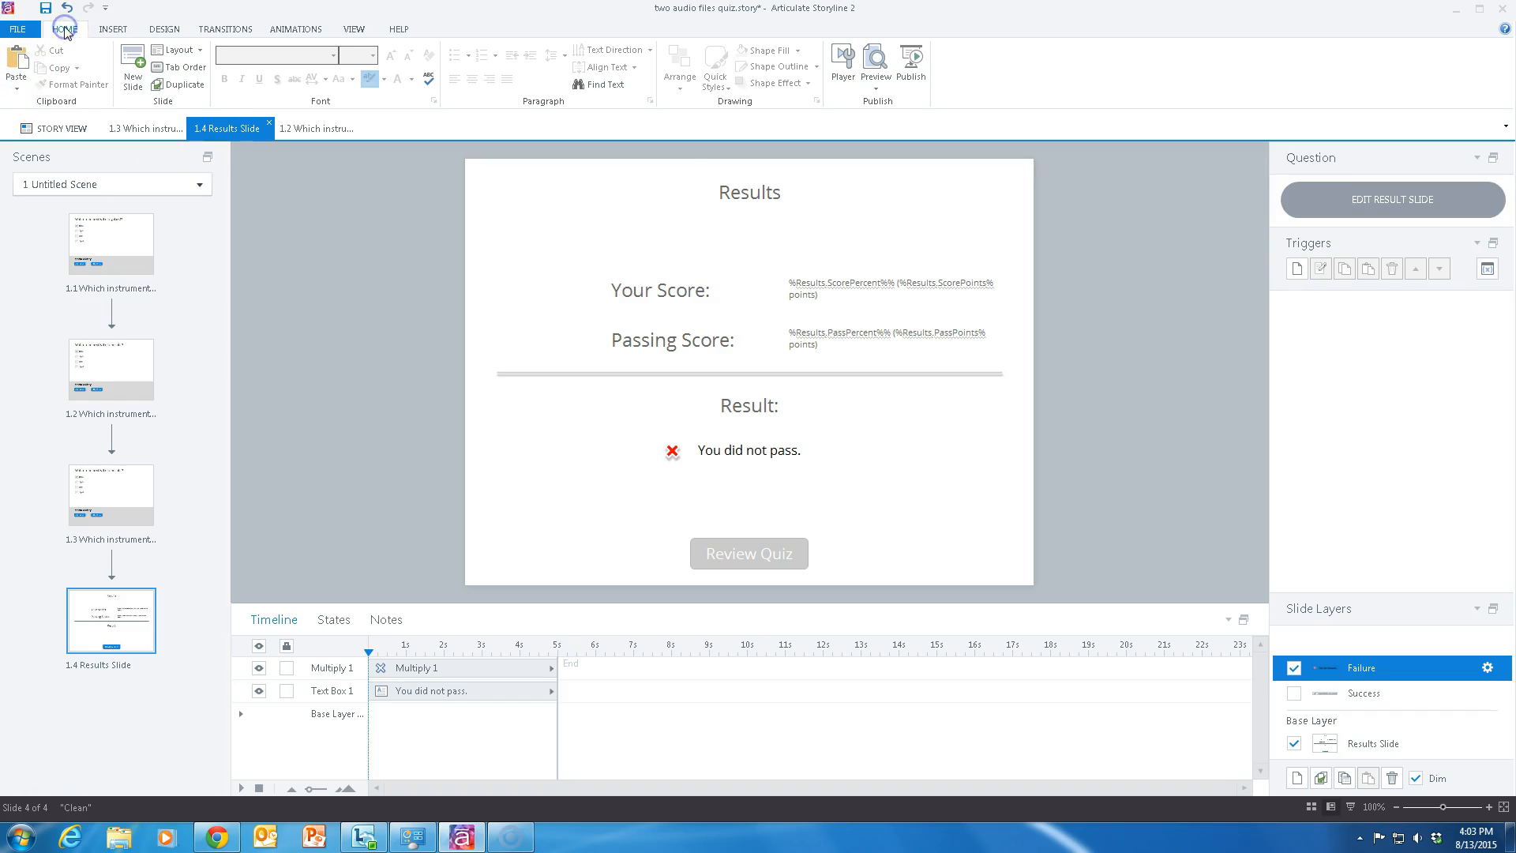
click(907, 65)
click(525, 192)
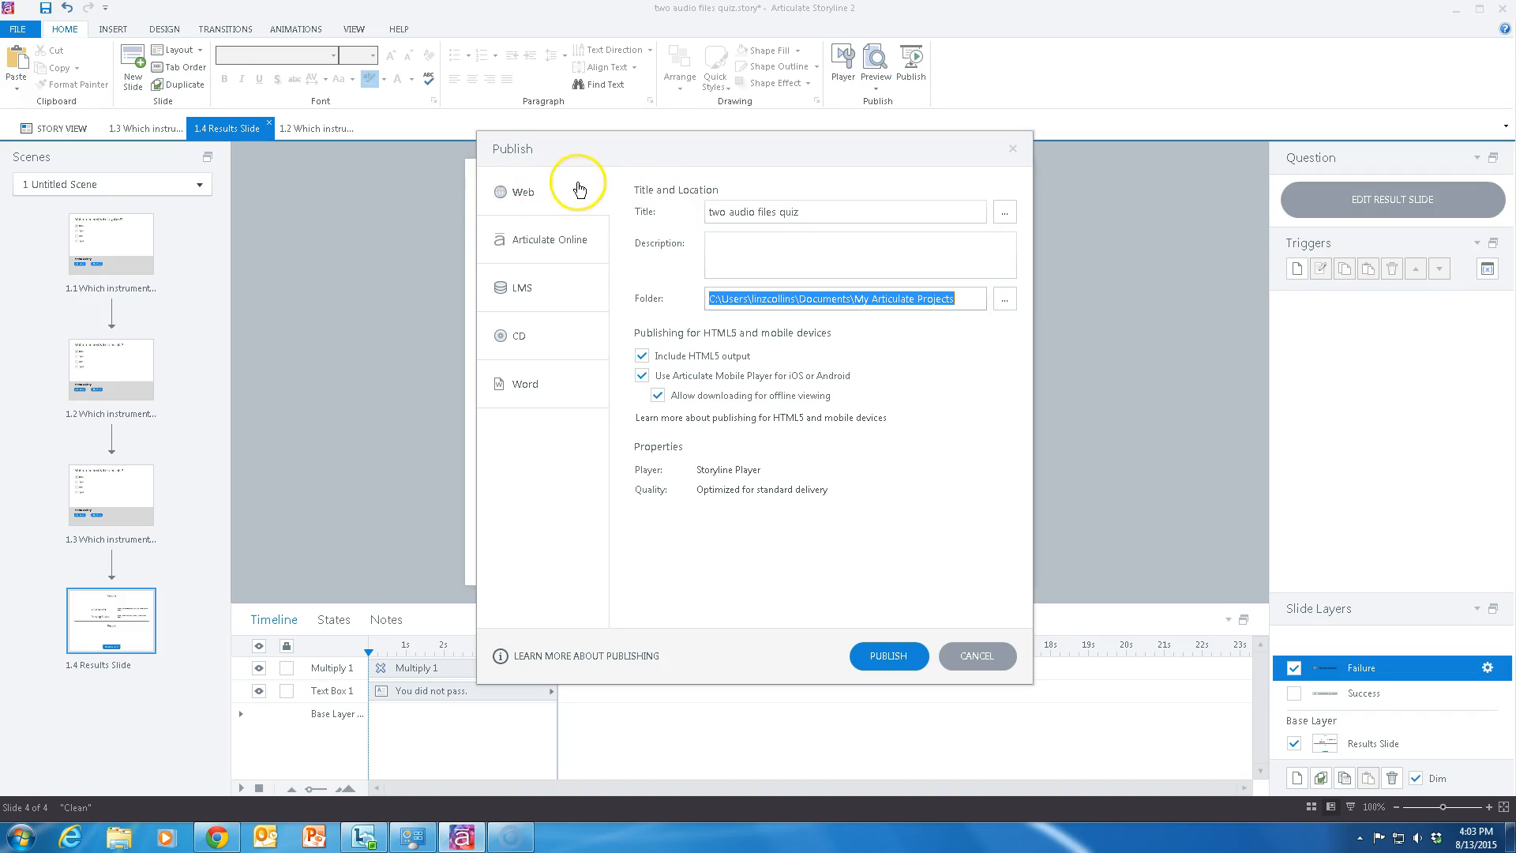
click(754, 297)
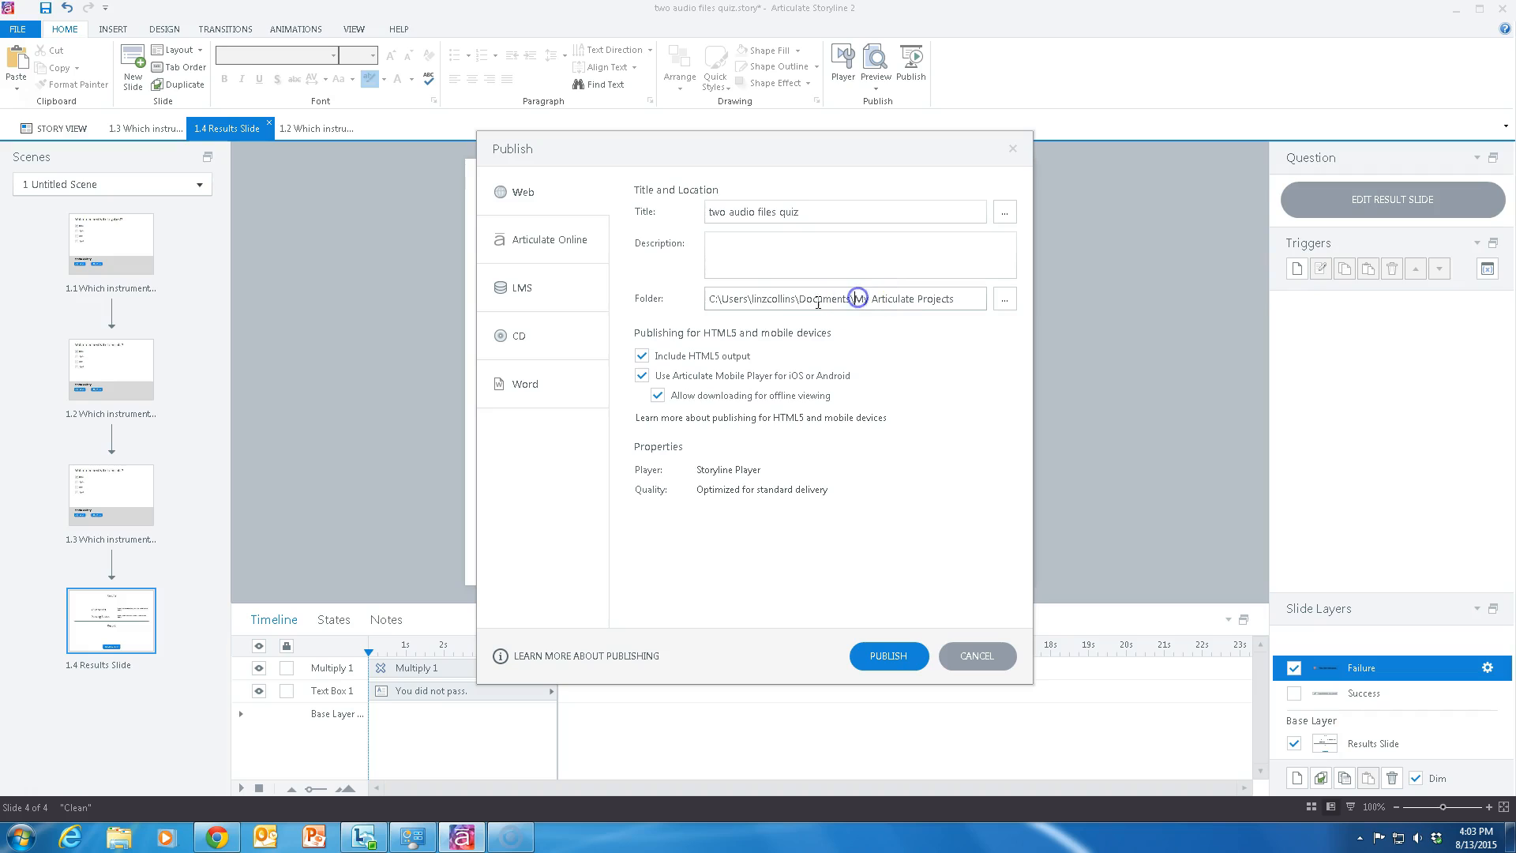
drag(785, 298, 954, 298)
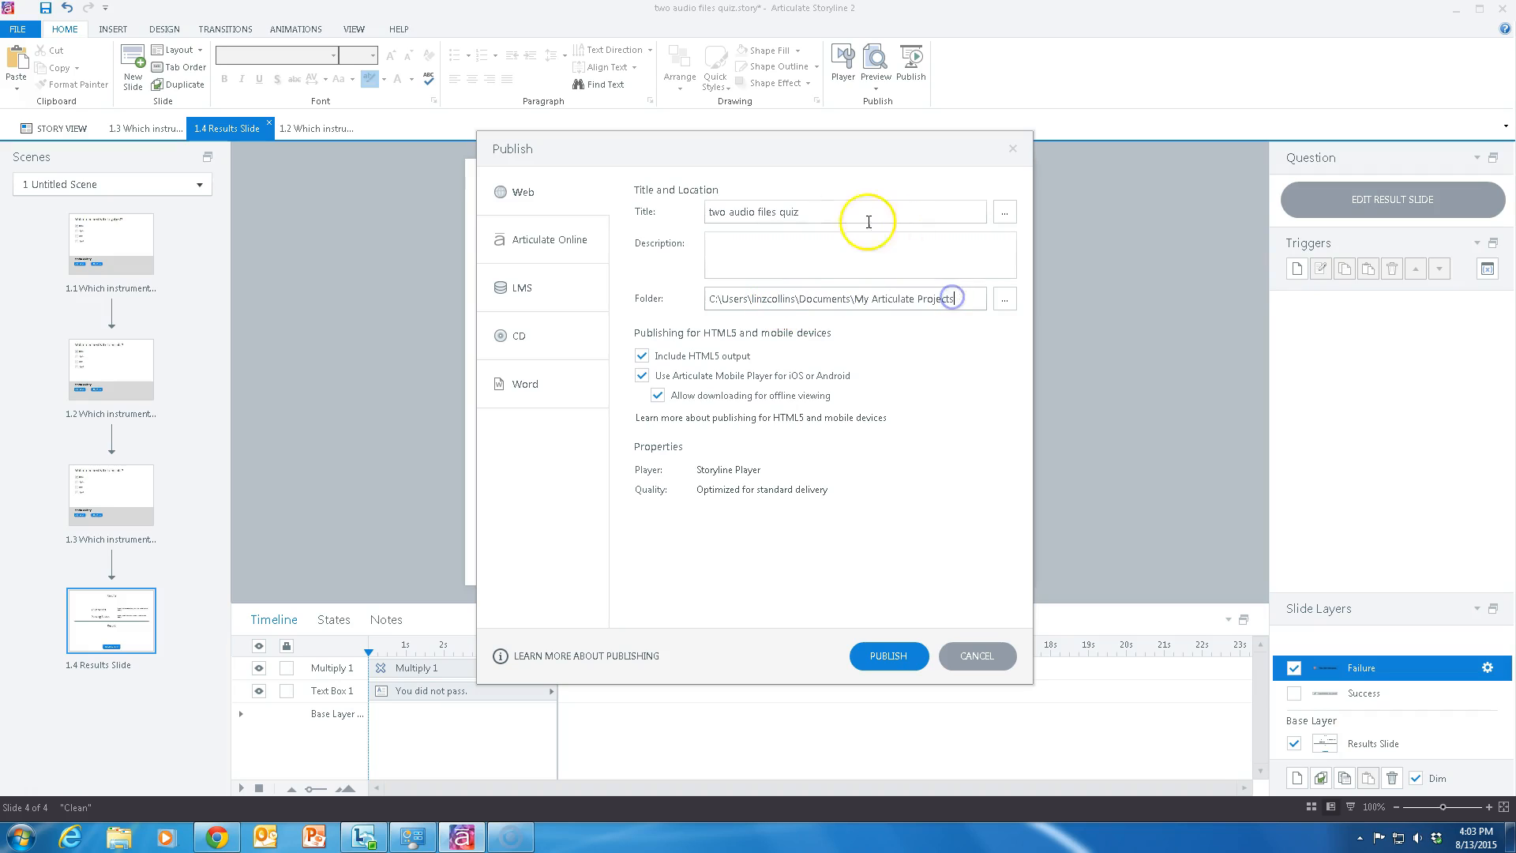
click(745, 213)
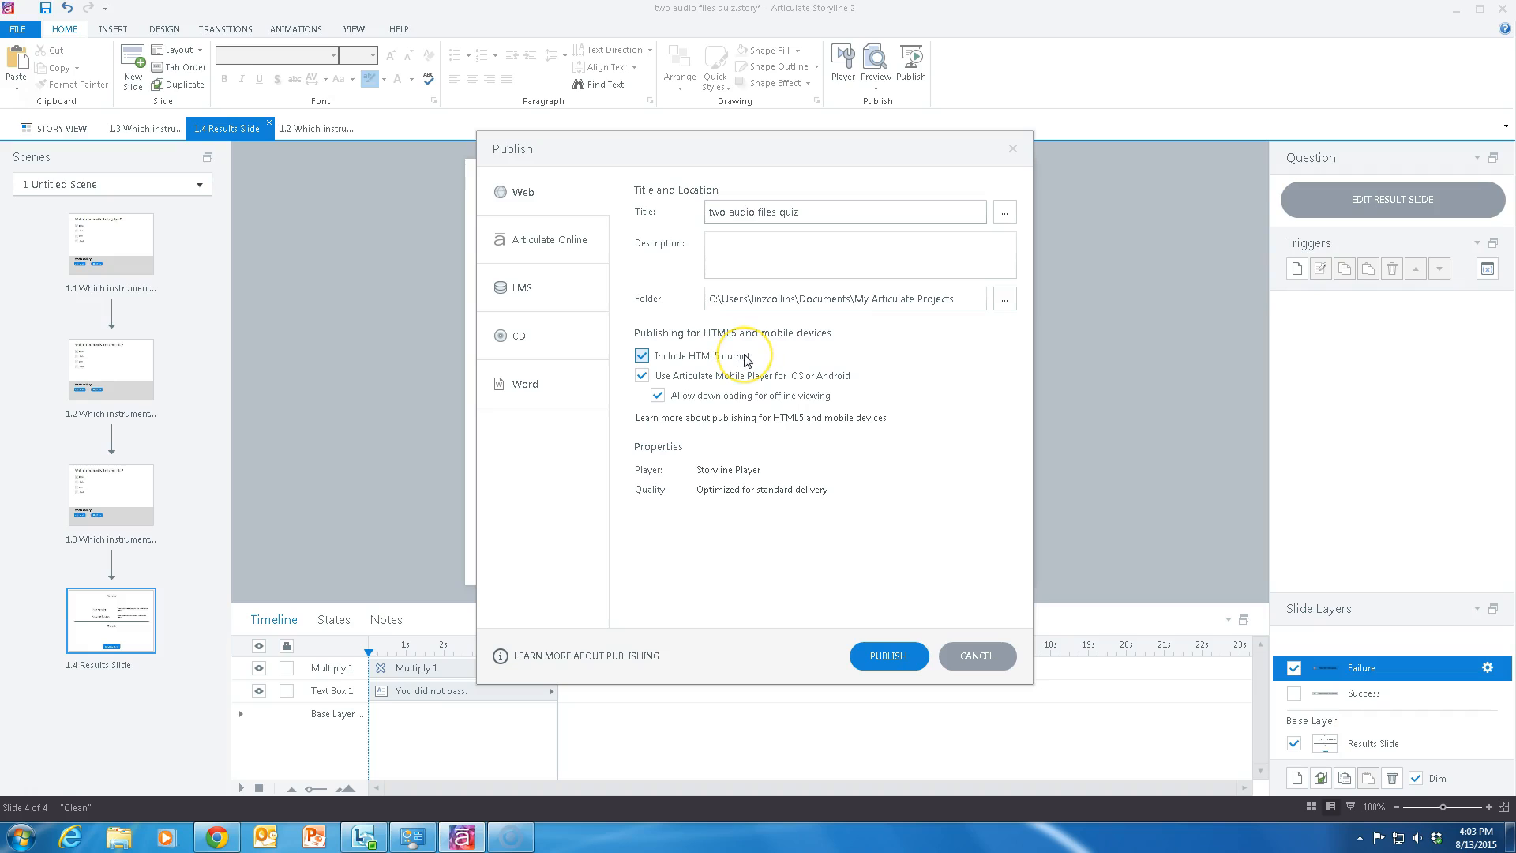
click(641, 376)
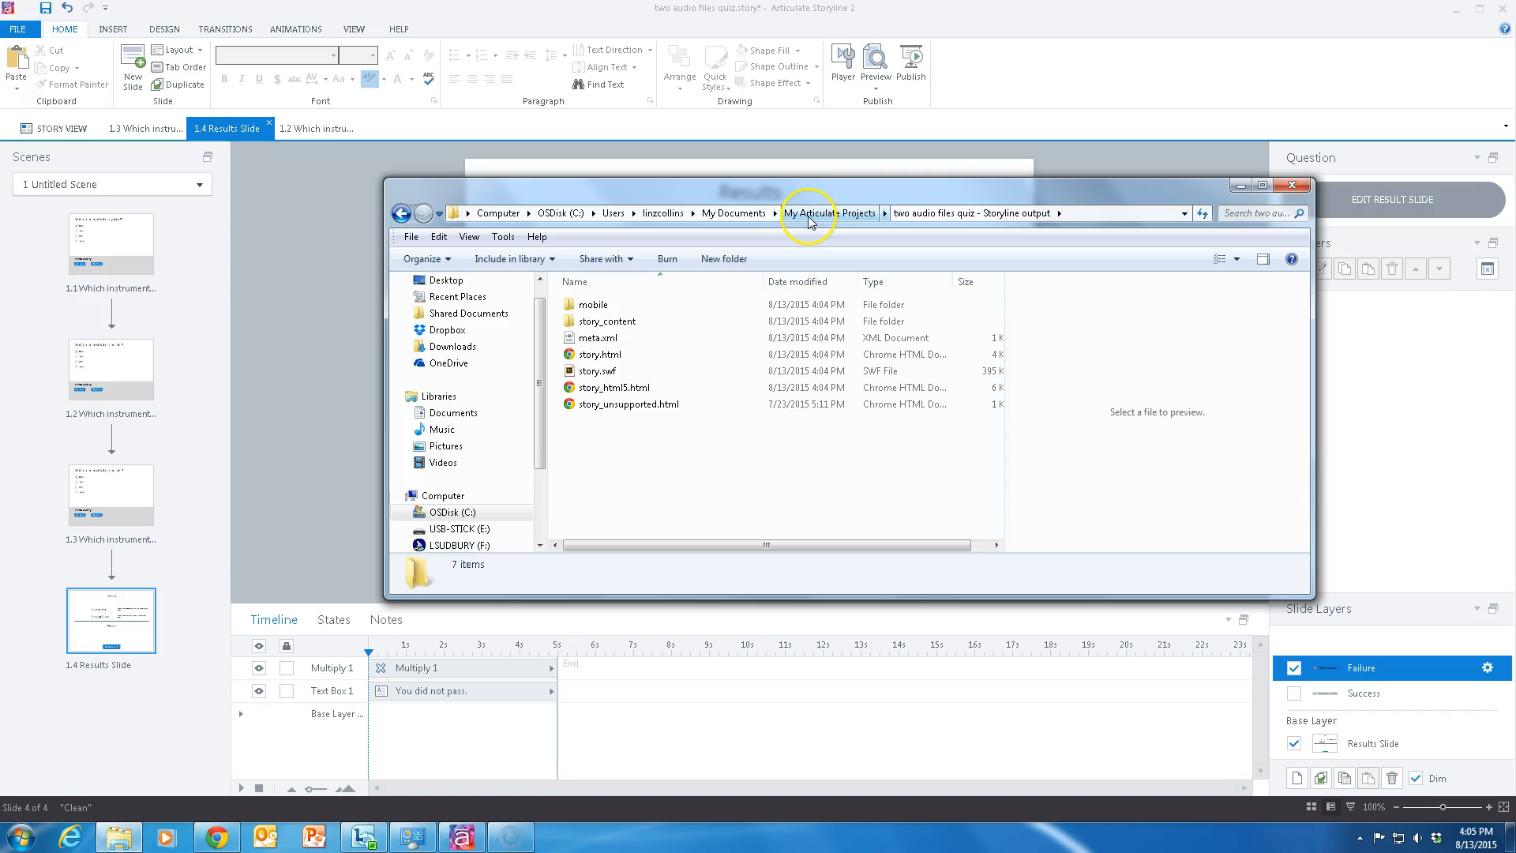
Close the output folder and save the published quiz as 'two audio files quiz.zip' on the Desktop
drag(817, 194, 954, 230)
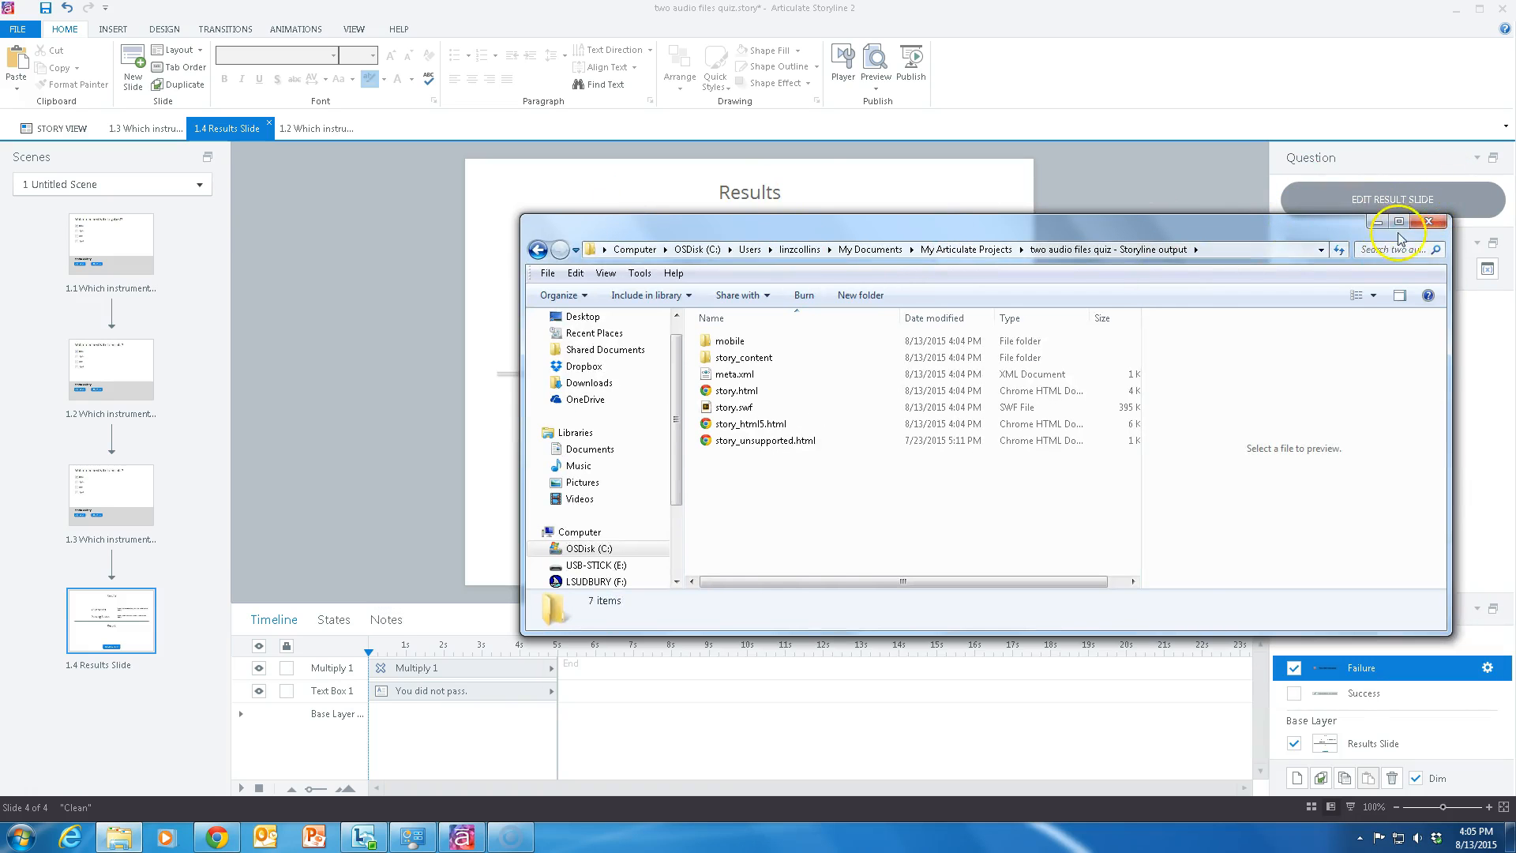
click(1429, 221)
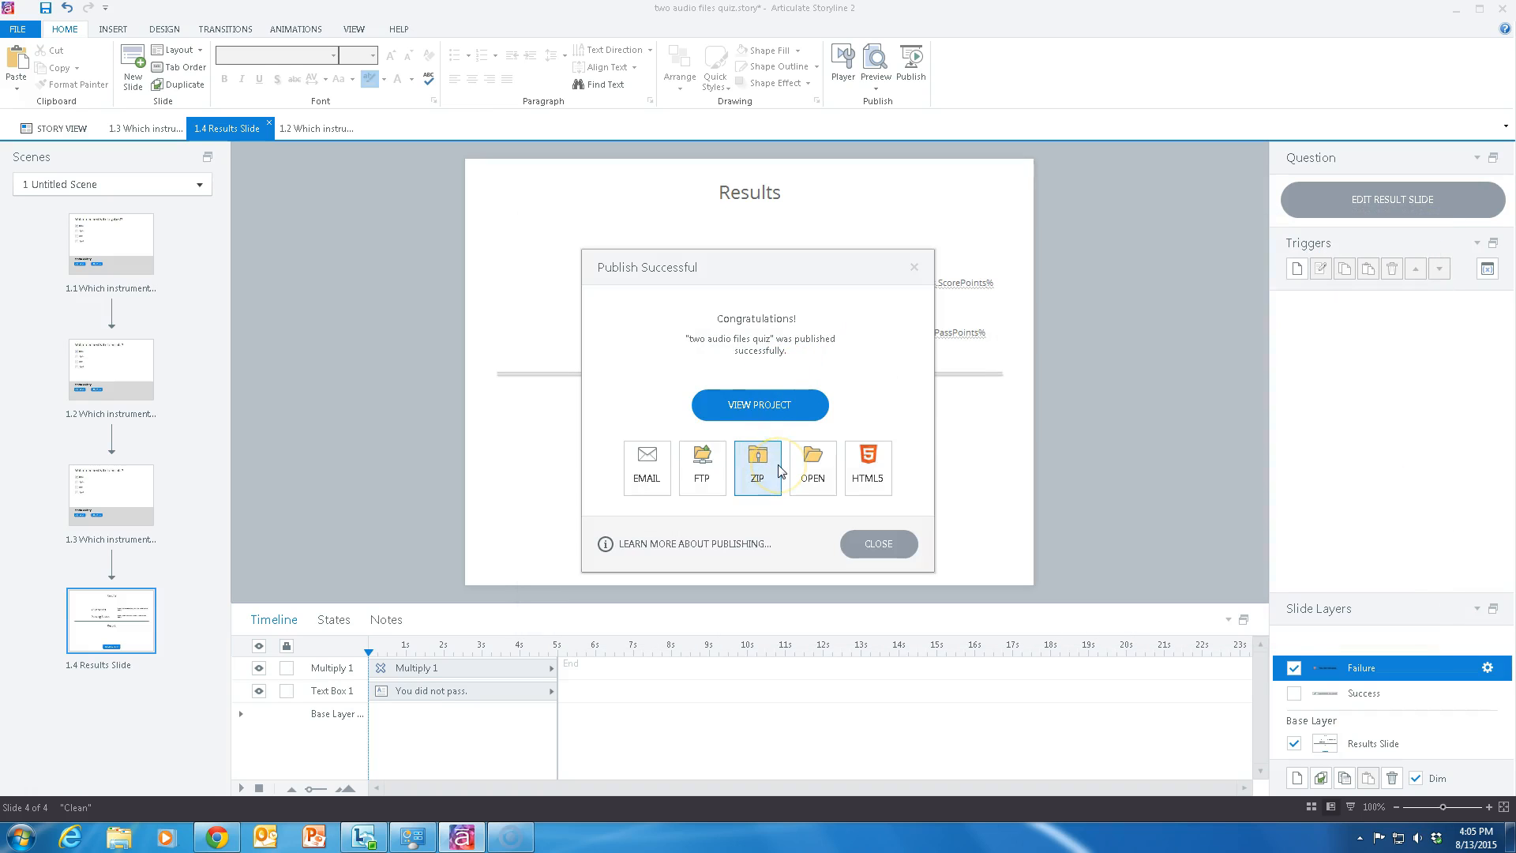
click(758, 452)
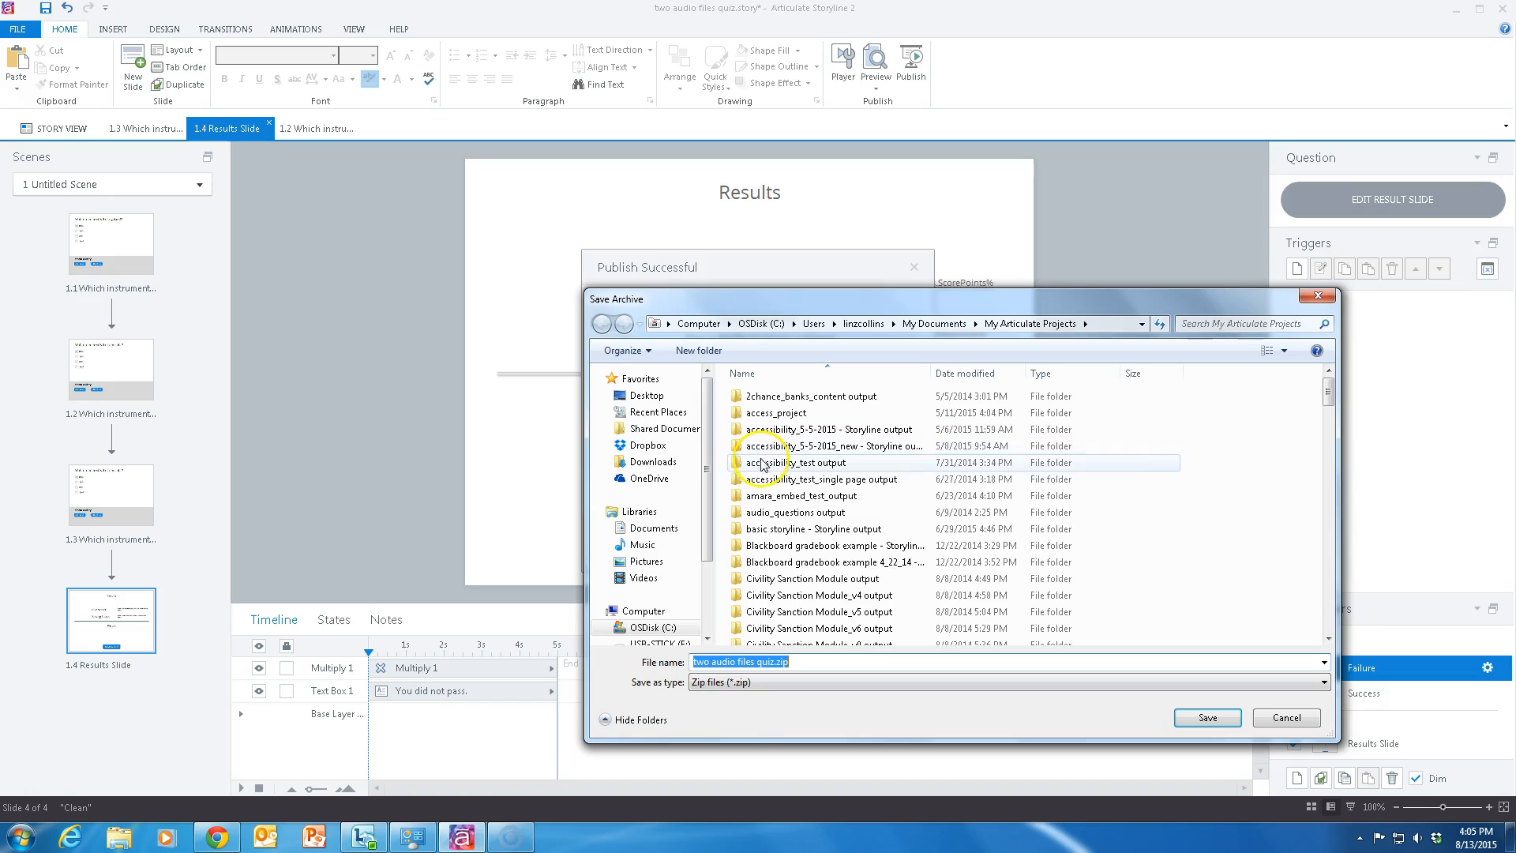
click(646, 395)
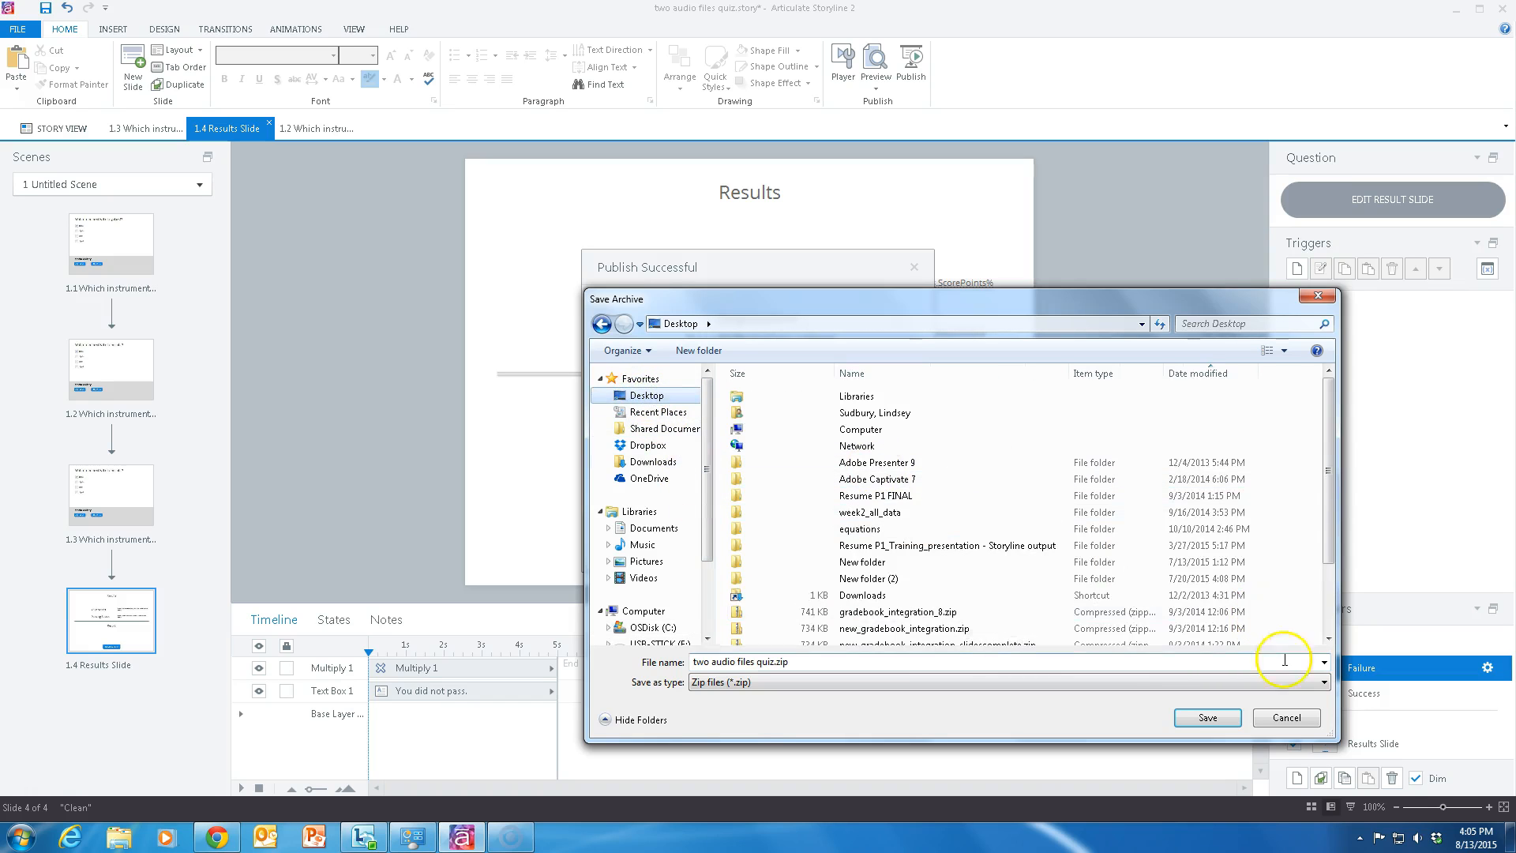
click(1202, 718)
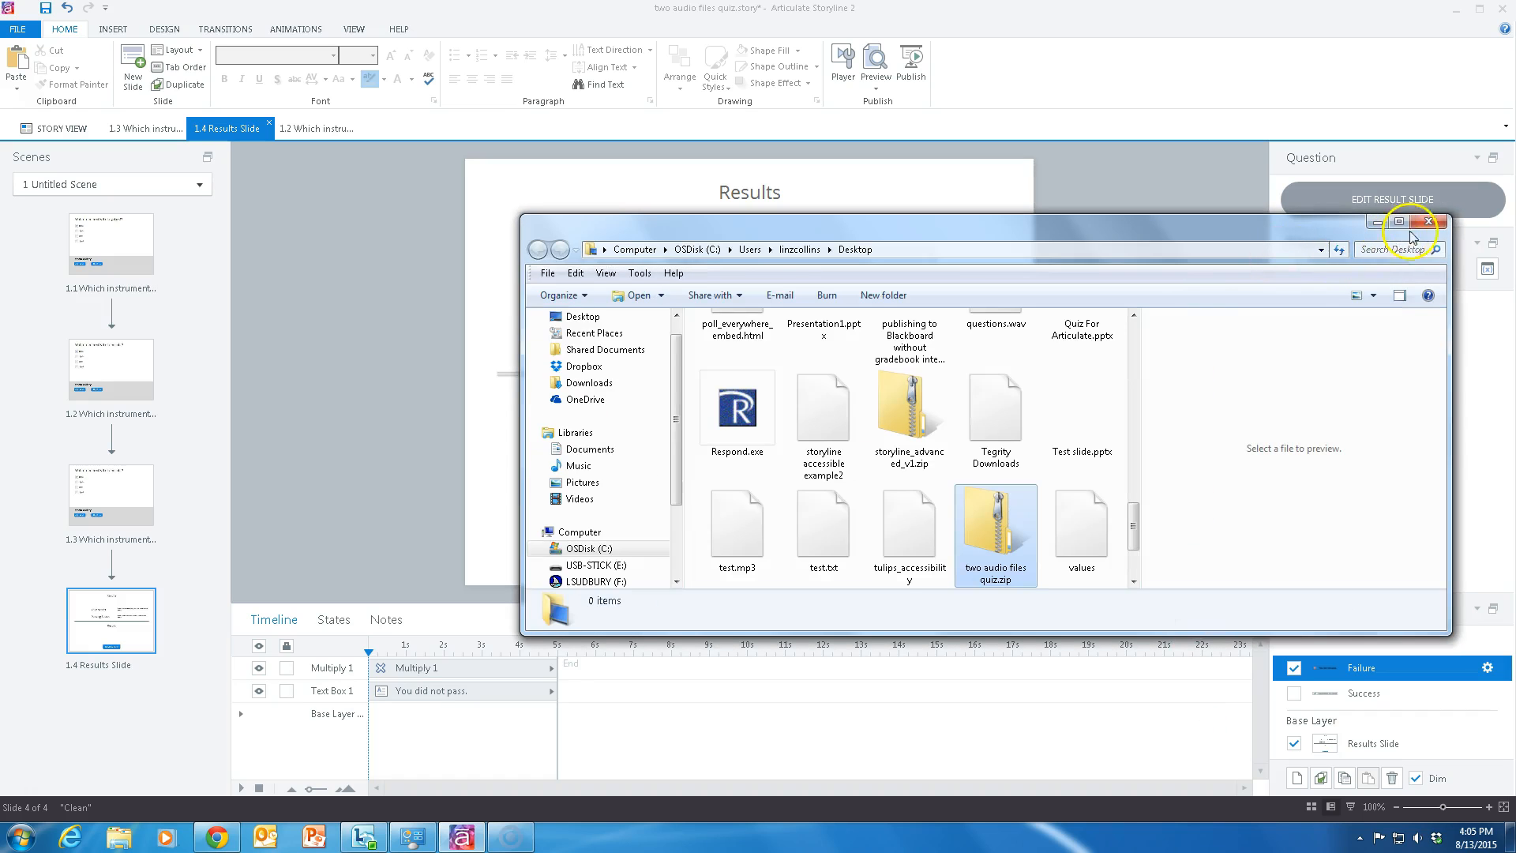
click(1428, 221)
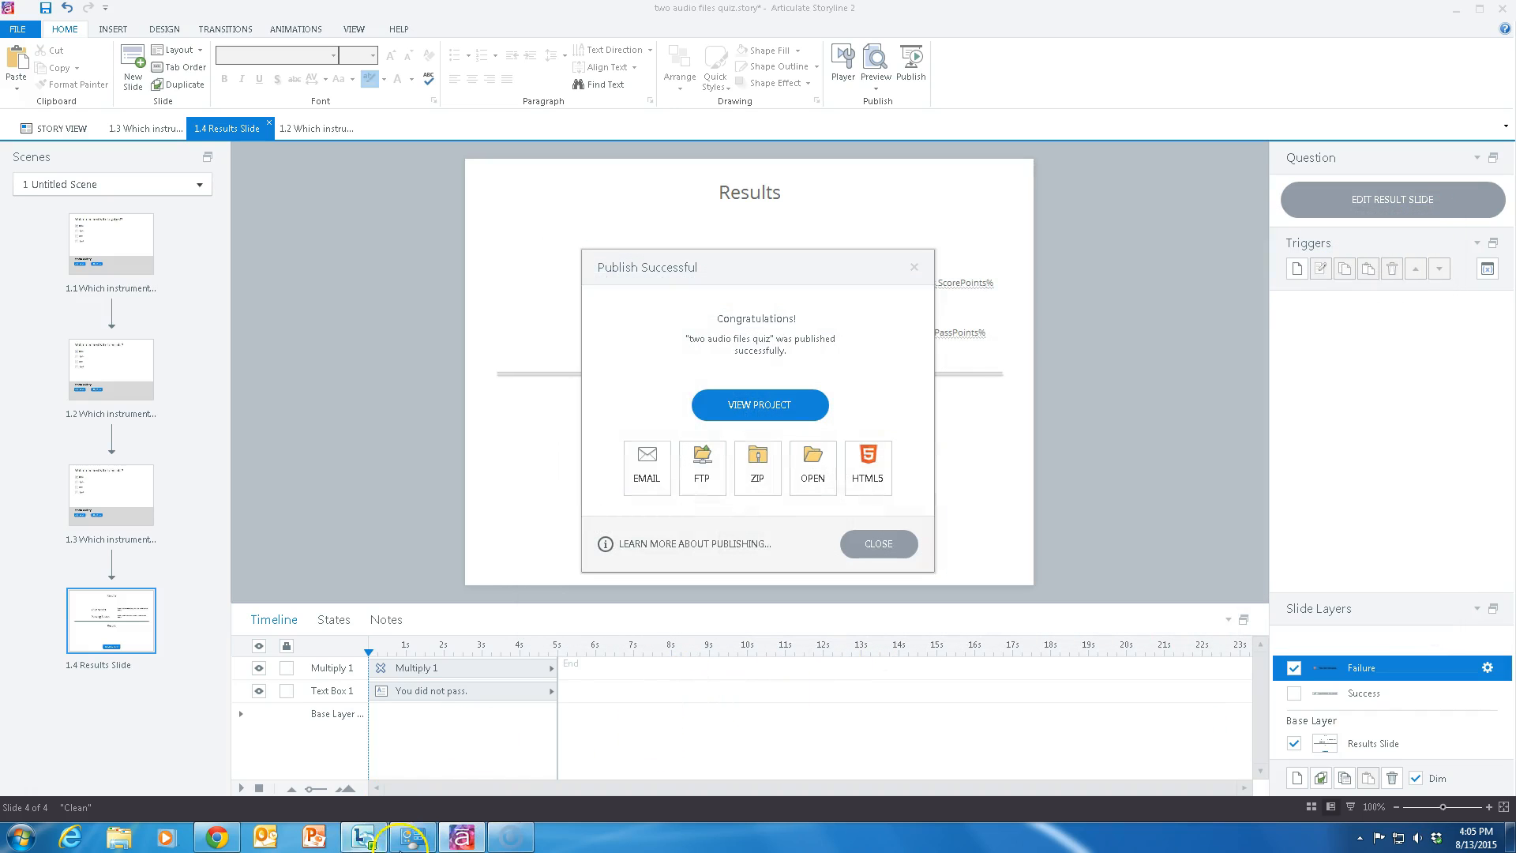
In Chrome's Control Panel, collapse Course Tools, expand Files and open the Example storyline project folder
click(217, 837)
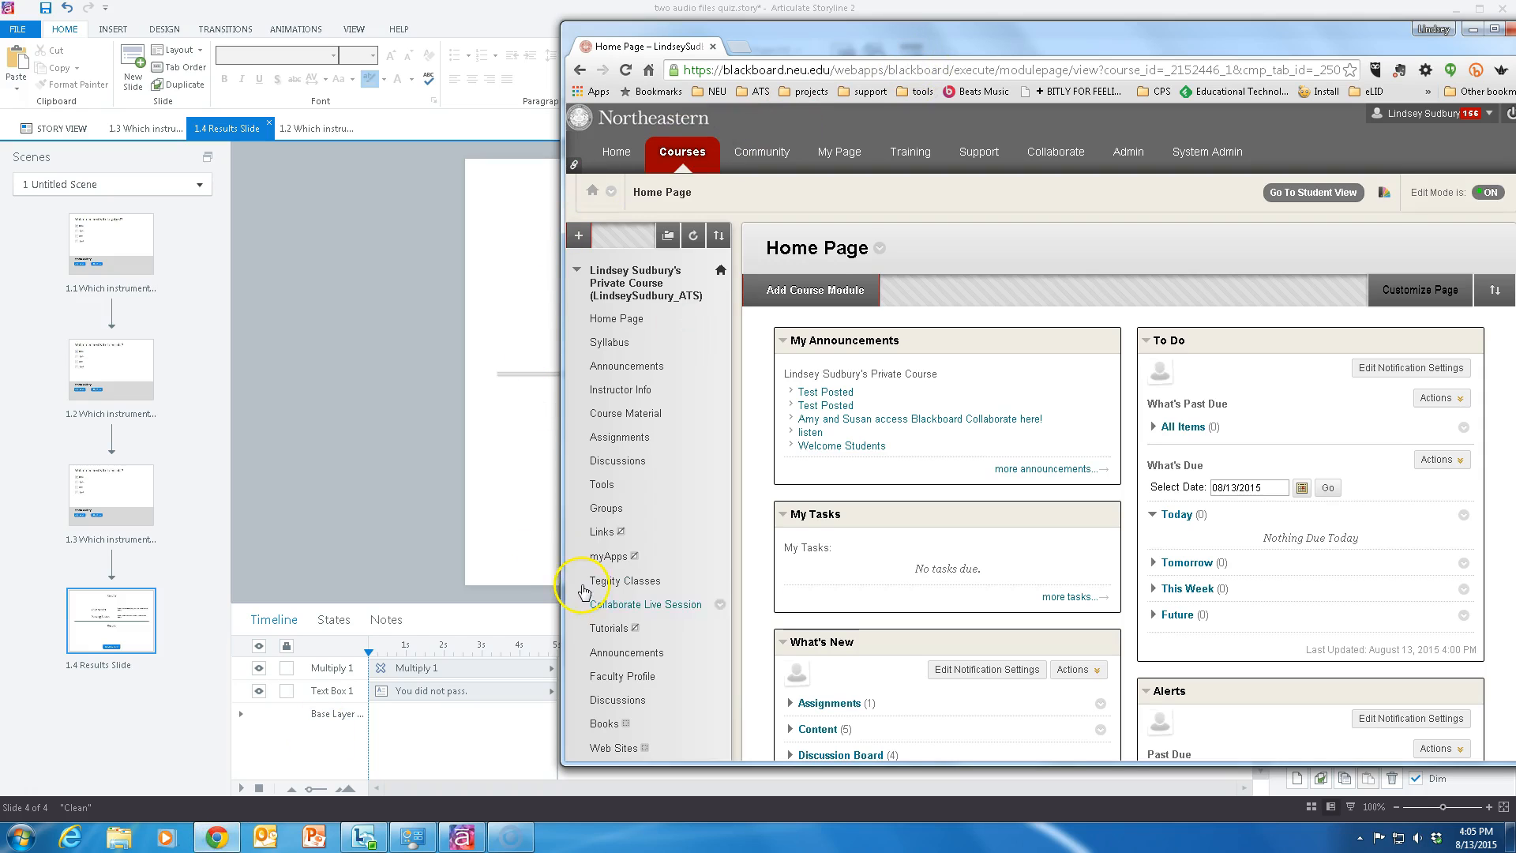
scroll(677, 553, down, 5)
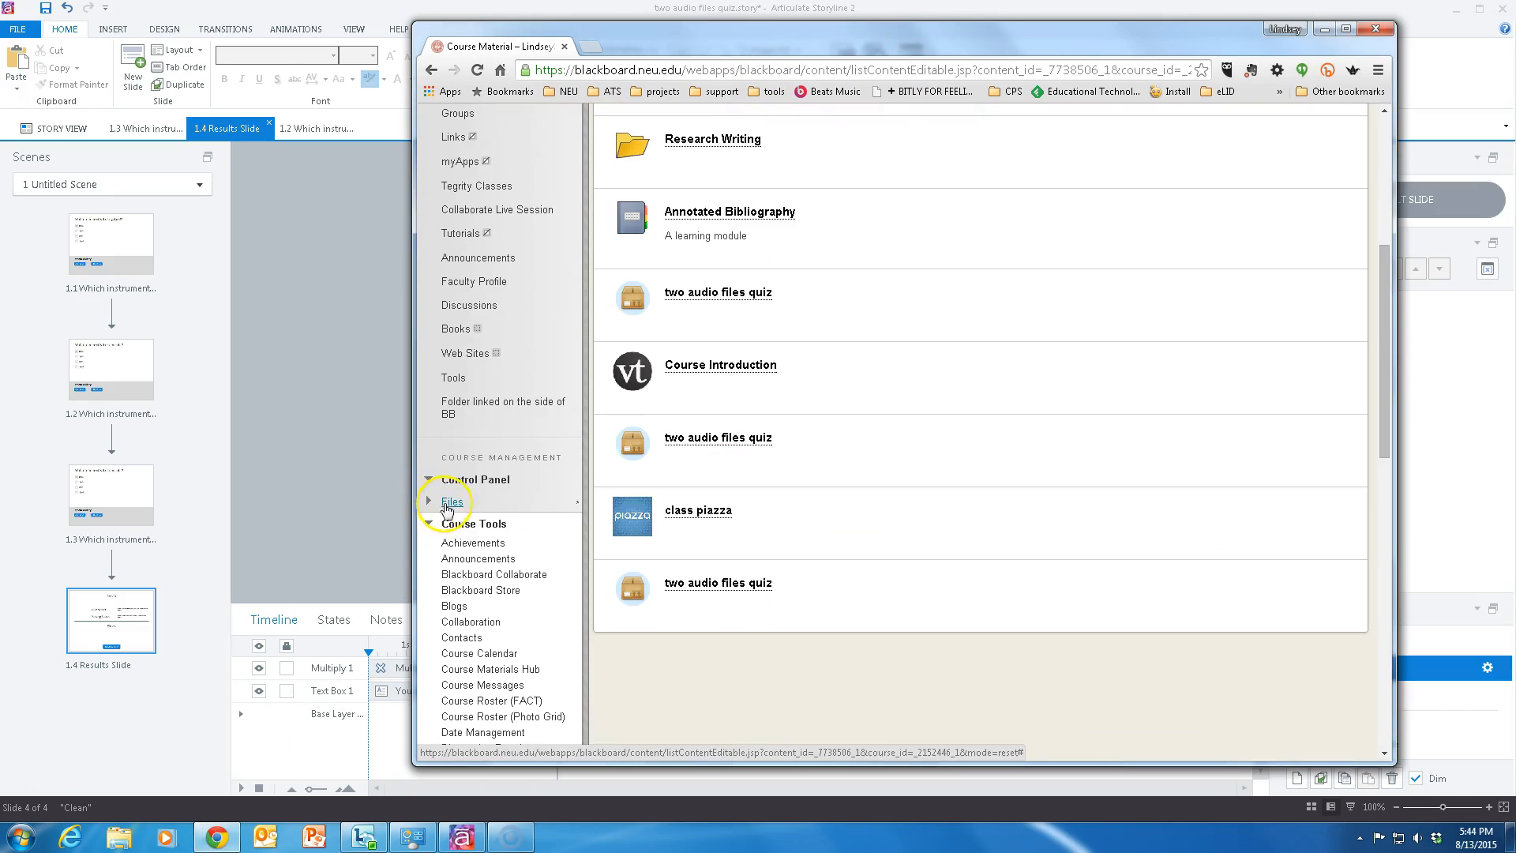
click(427, 524)
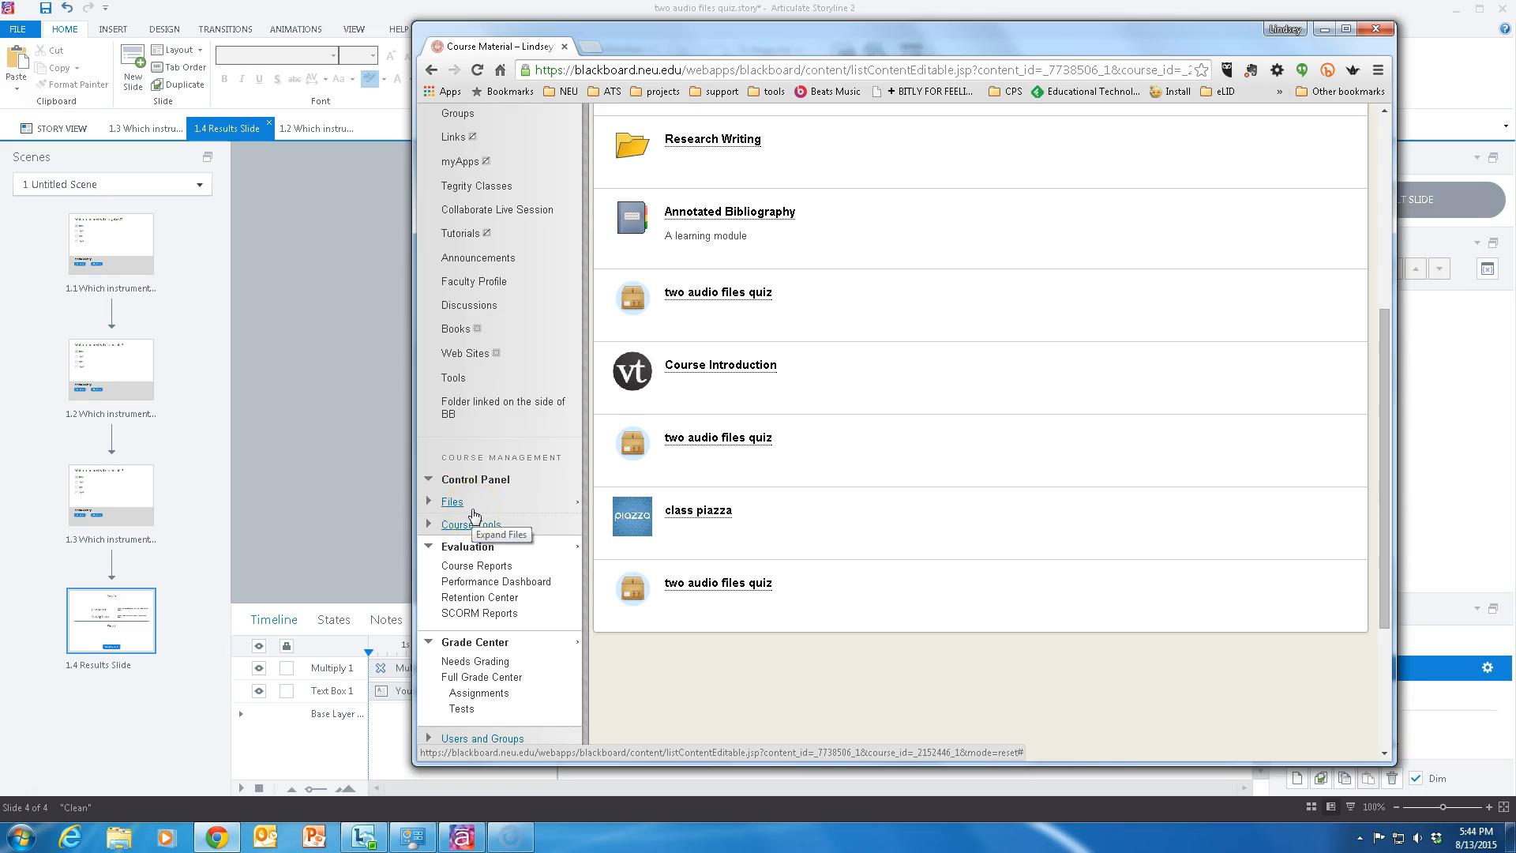
click(446, 502)
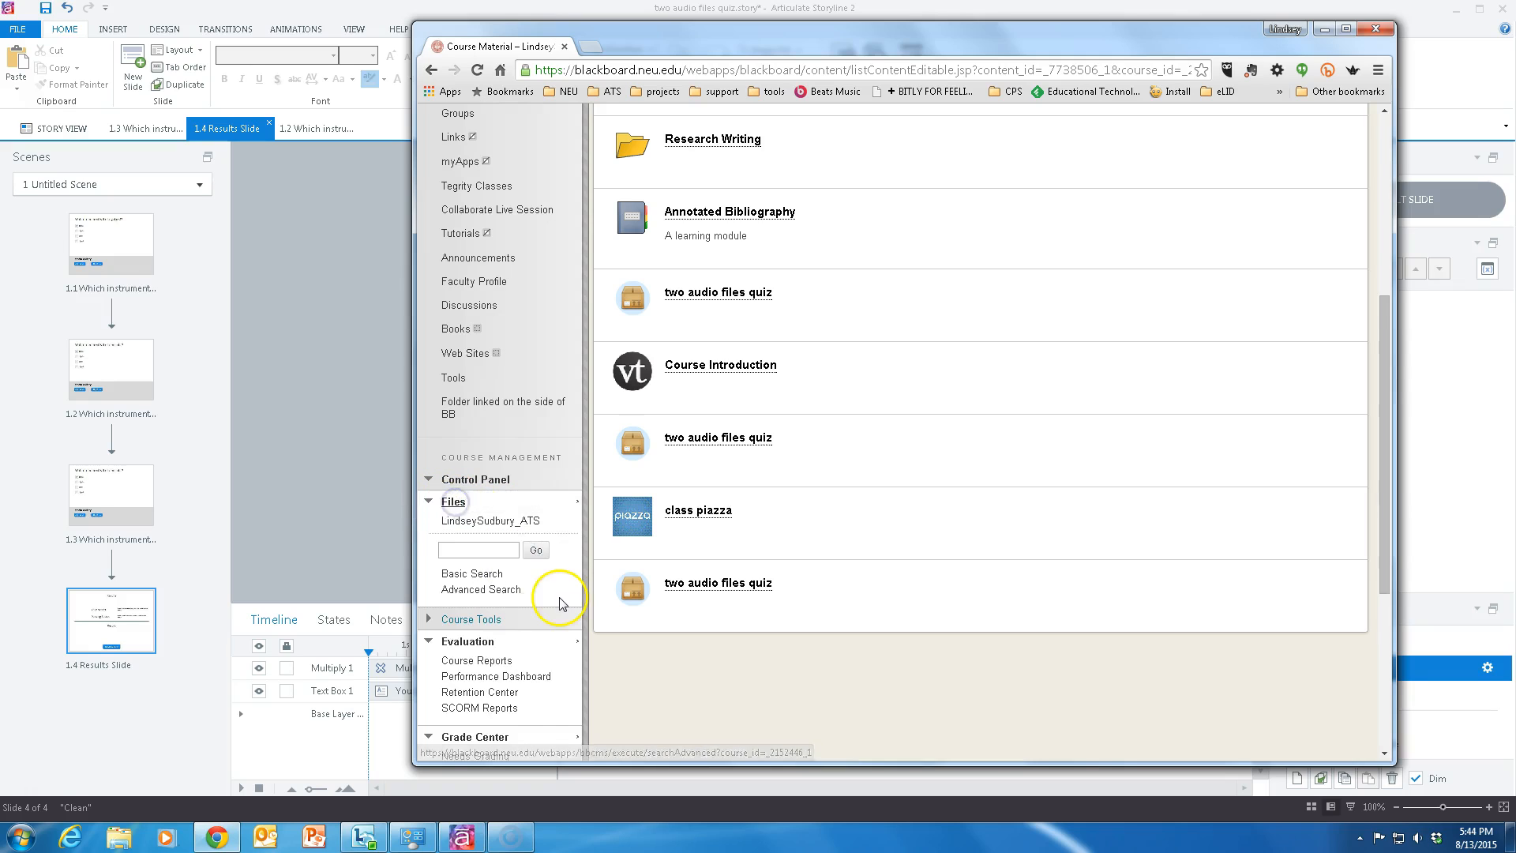
click(488, 521)
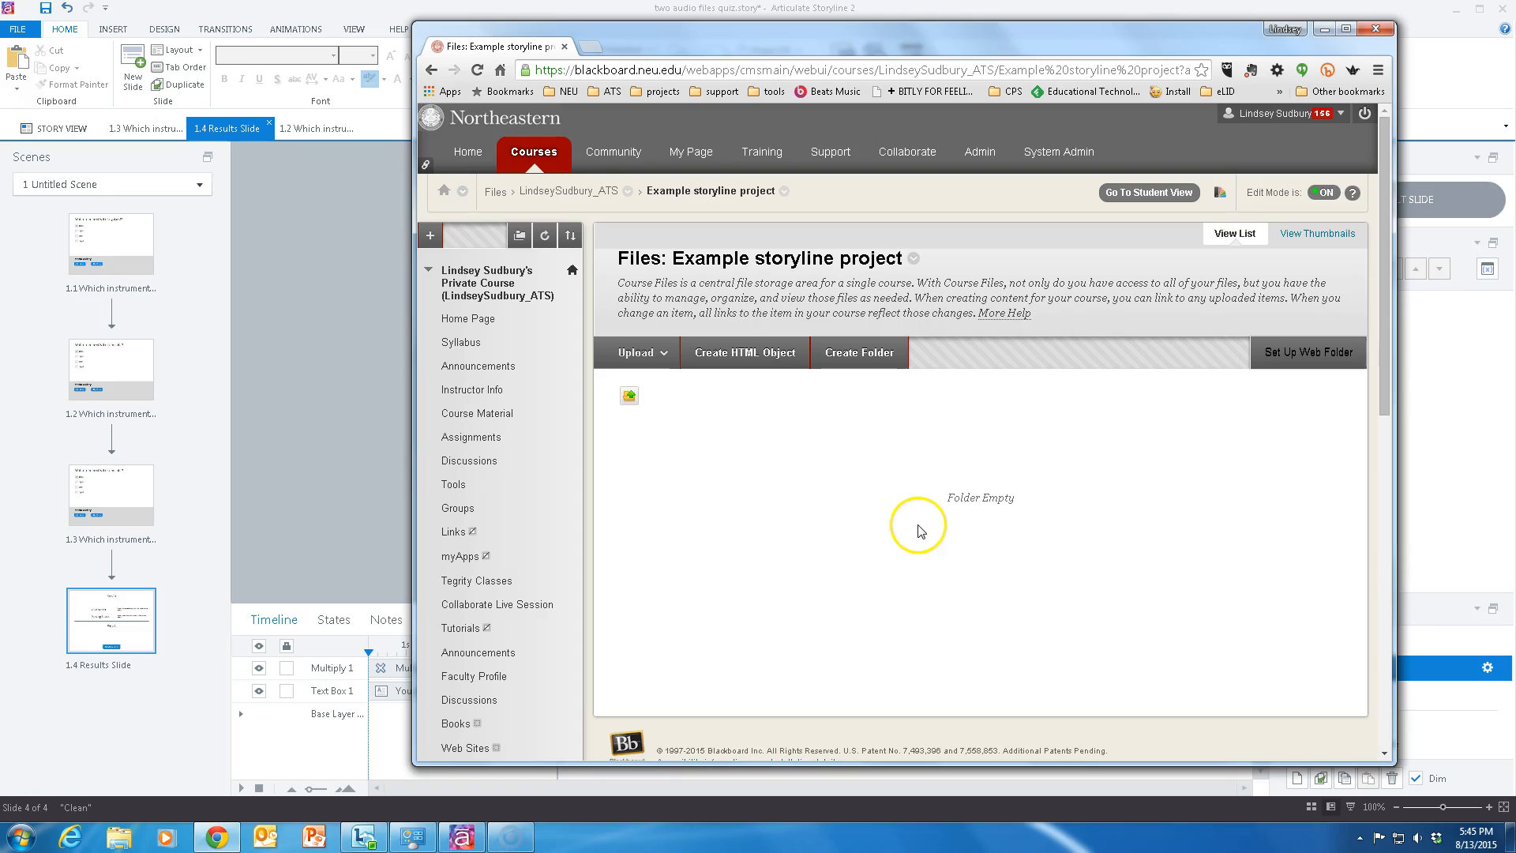
Upload 'two audio files quiz.zip' from the Desktop as a zip package so it unpacks into the folder
click(652, 362)
click(646, 402)
click(809, 438)
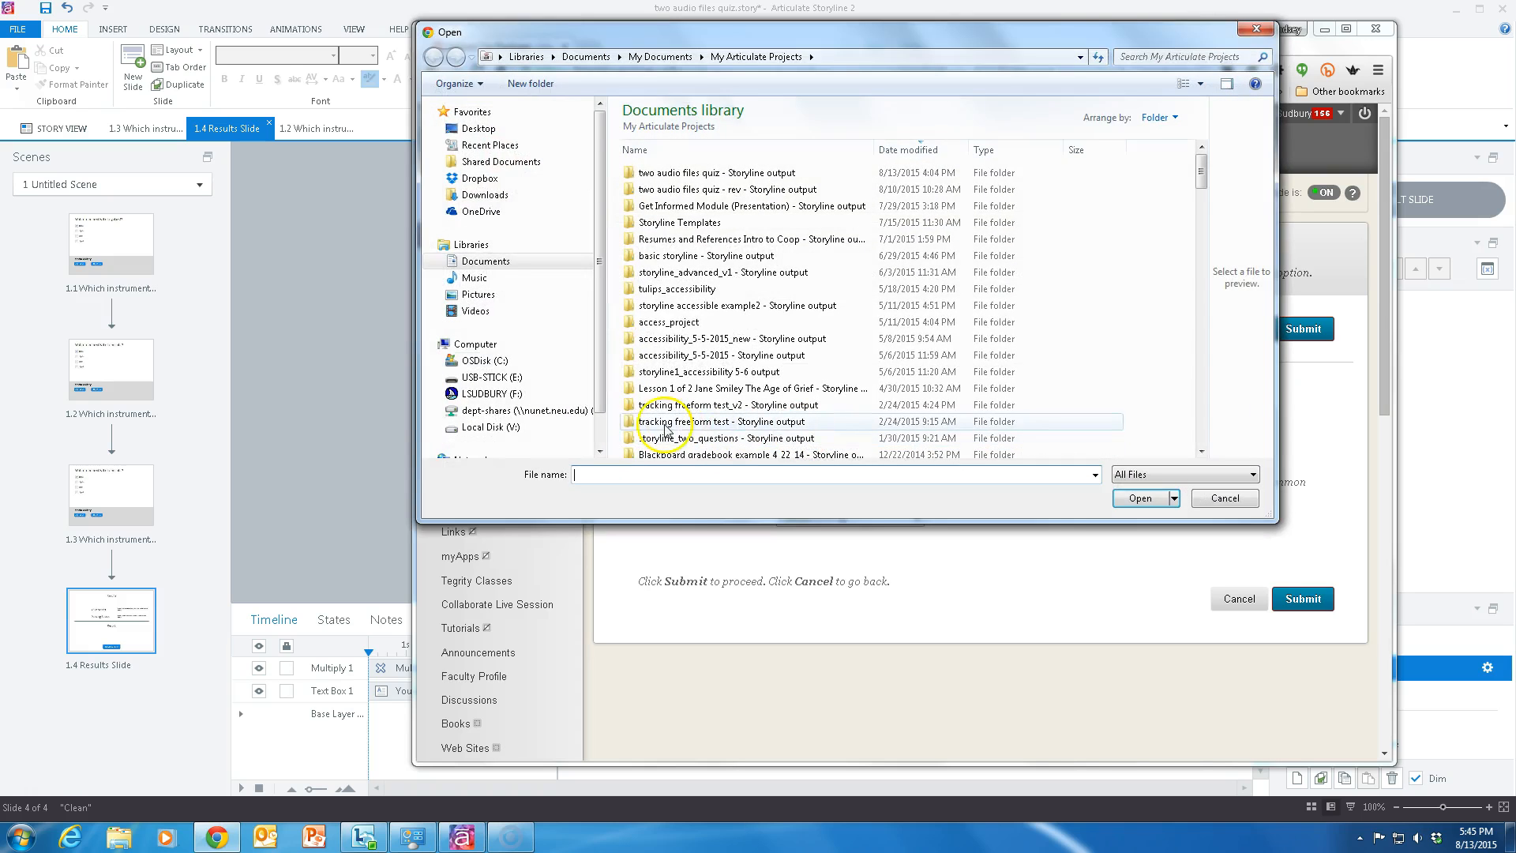
click(490, 128)
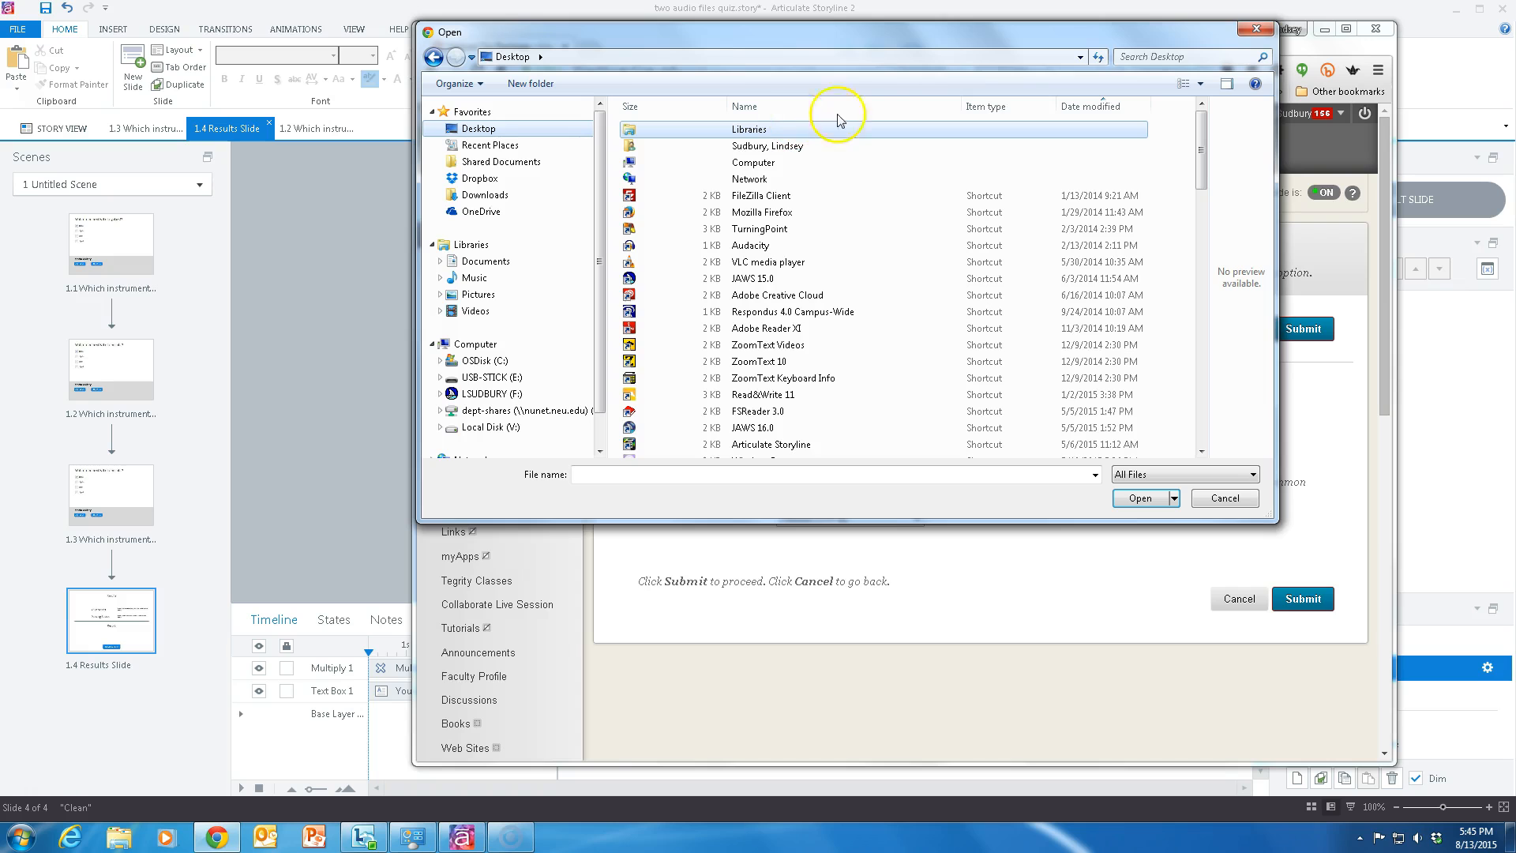
click(1121, 106)
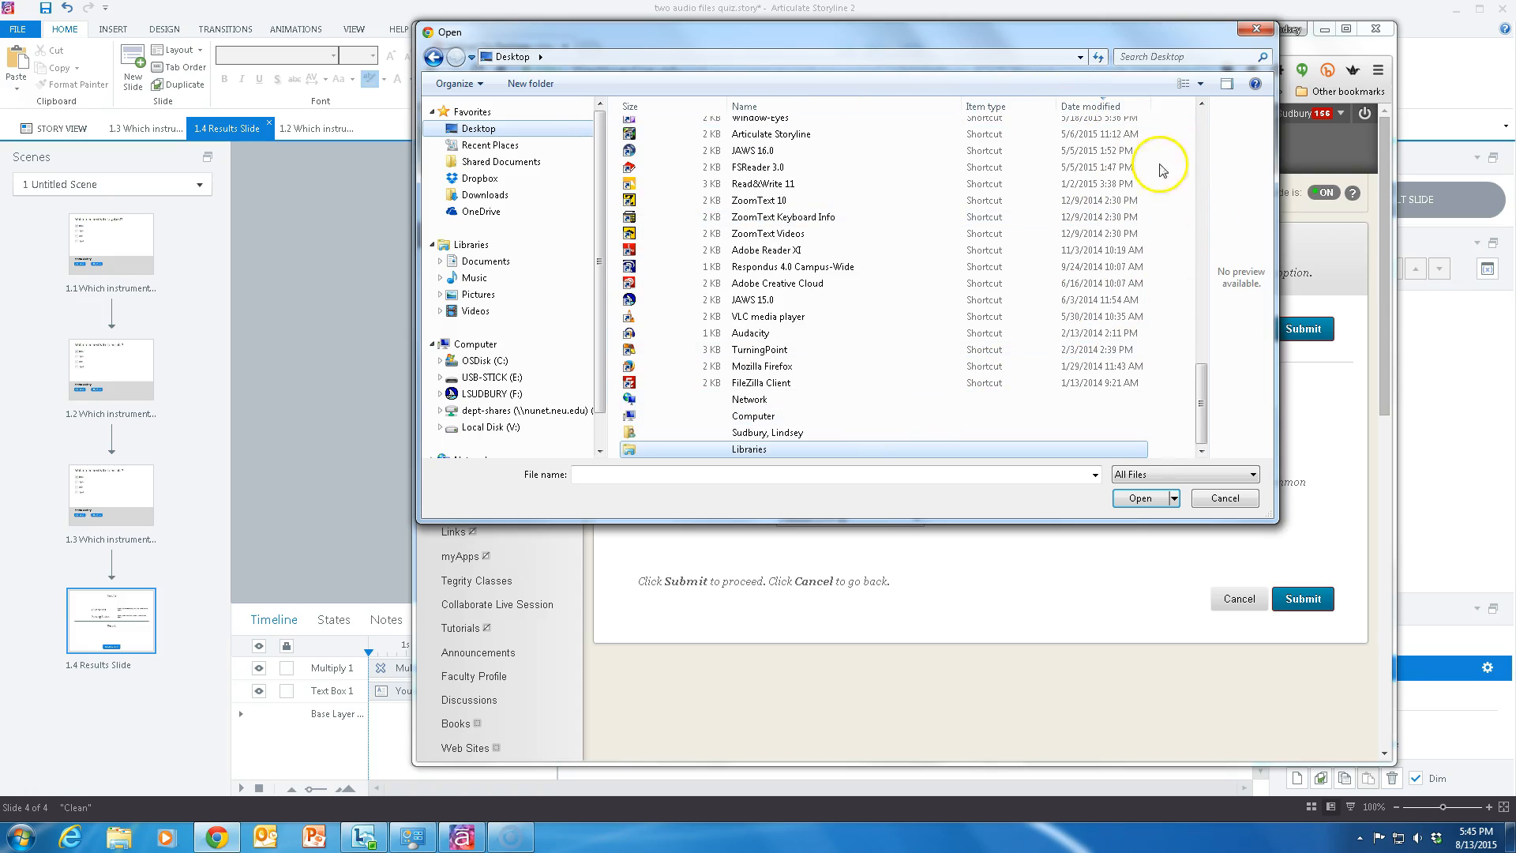
drag(1201, 430, 1201, 325)
drag(1203, 182, 1201, 135)
click(795, 144)
click(785, 129)
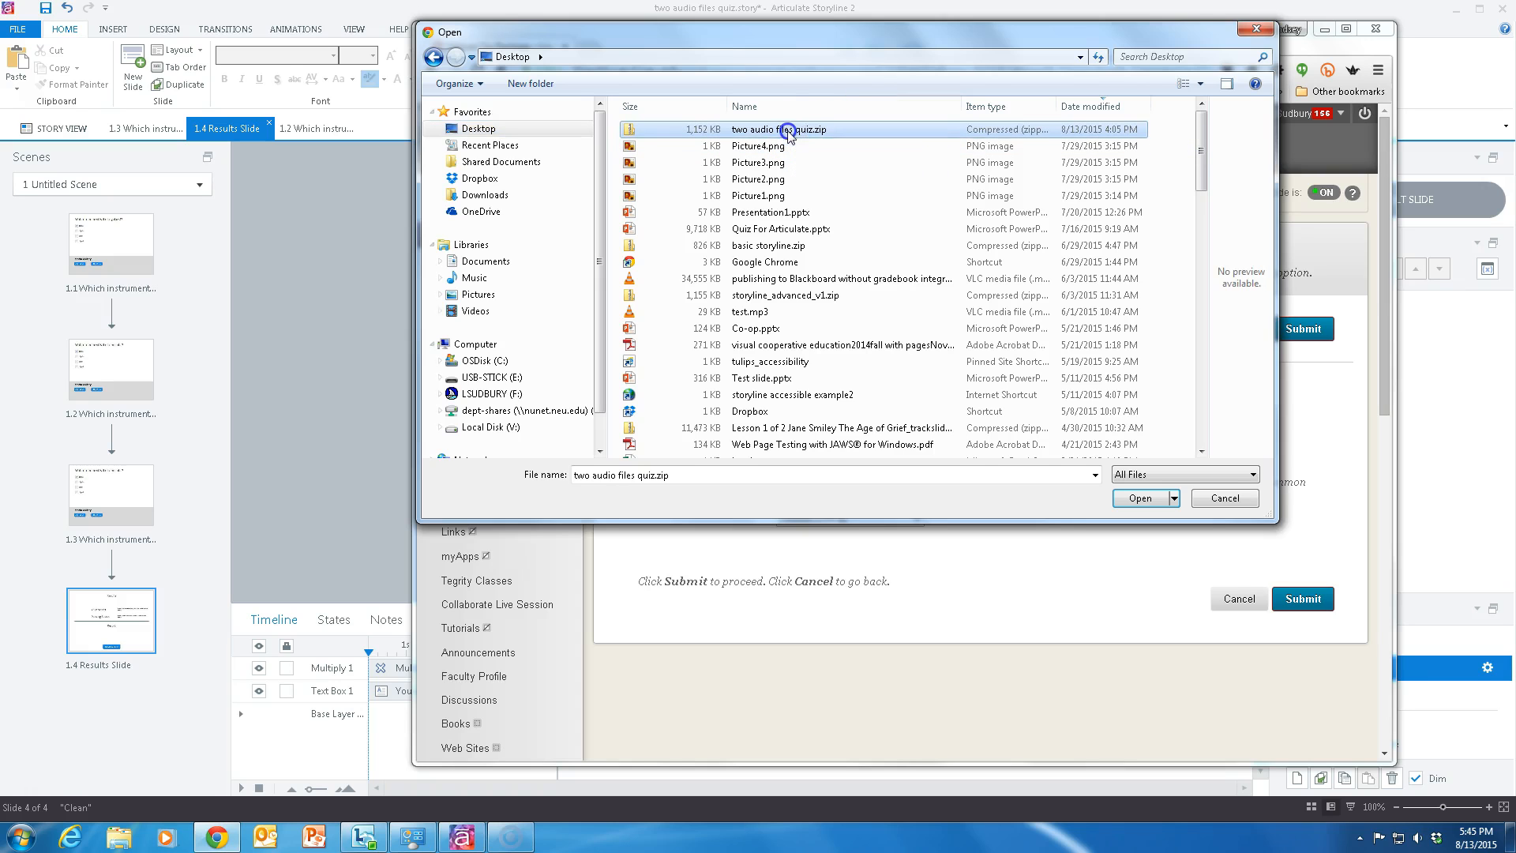
click(1140, 498)
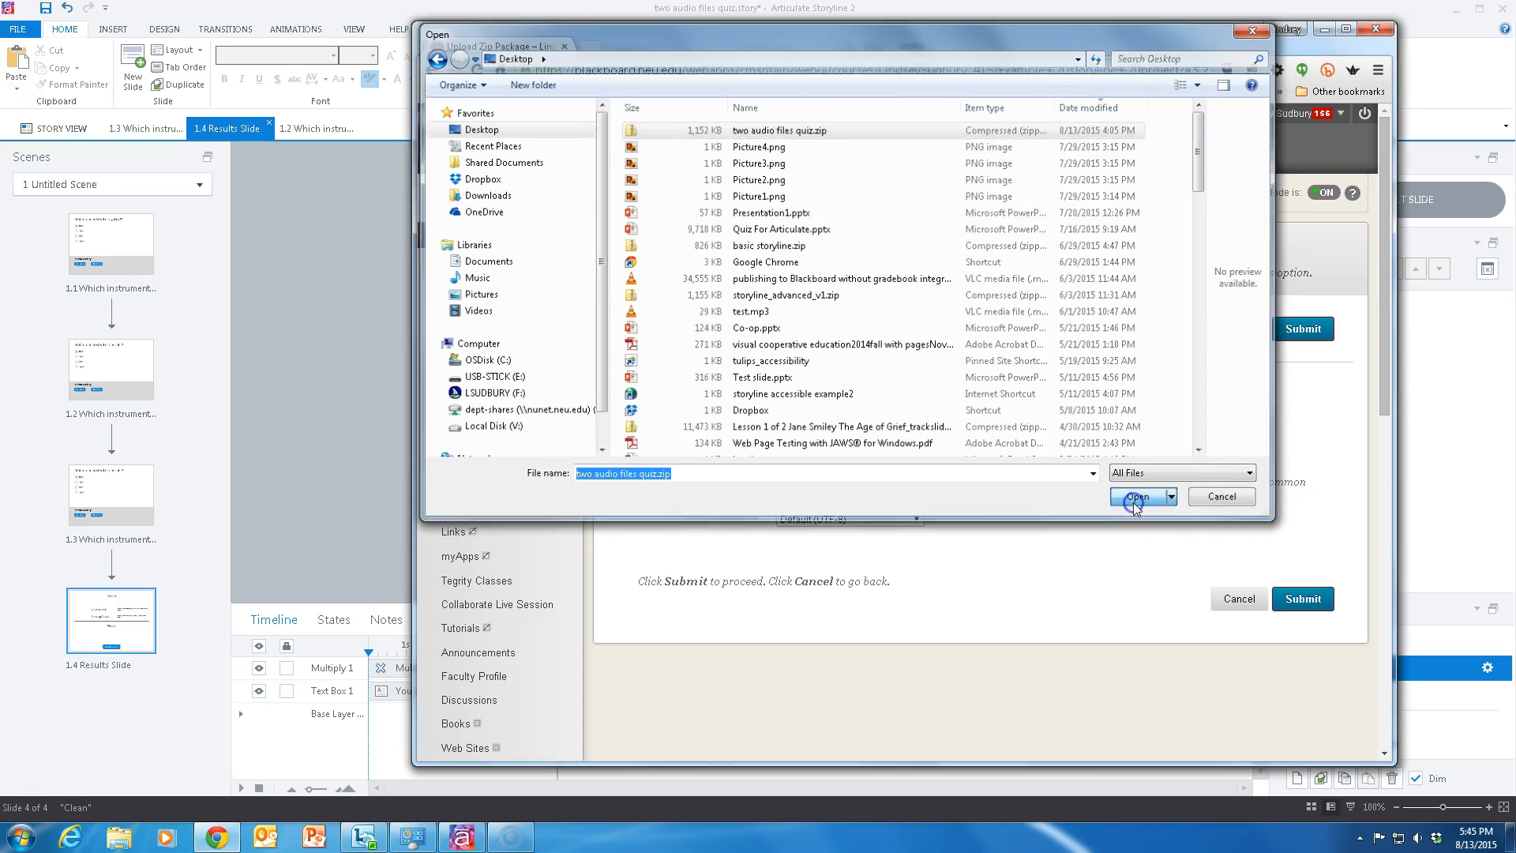
click(1303, 598)
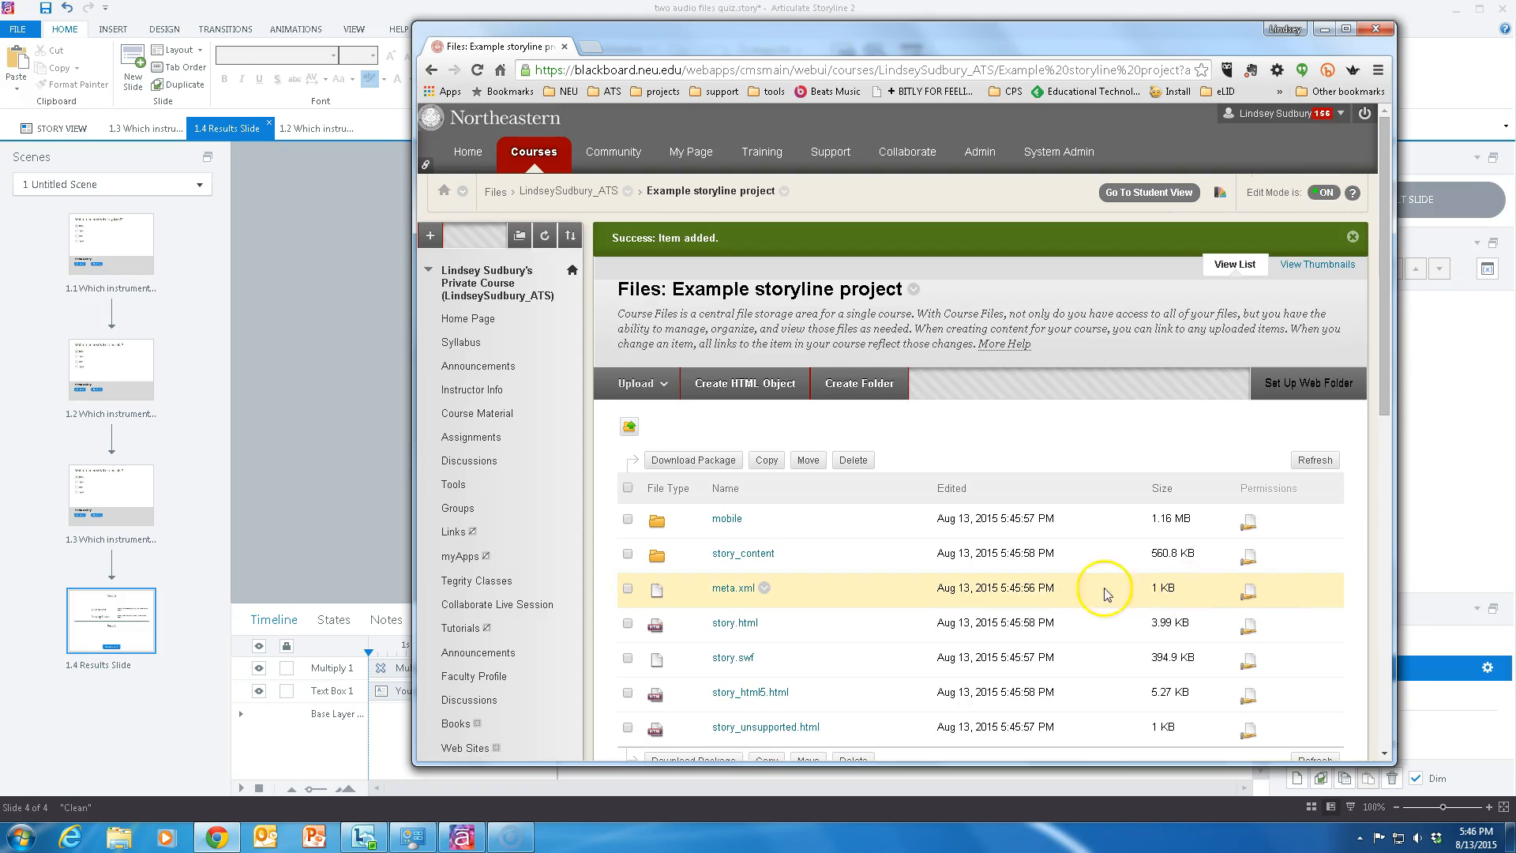
Scroll through the seven unpacked files and bring up the options menu for story.html
scroll(960, 585, down, 1)
scroll(959, 585, down, 1)
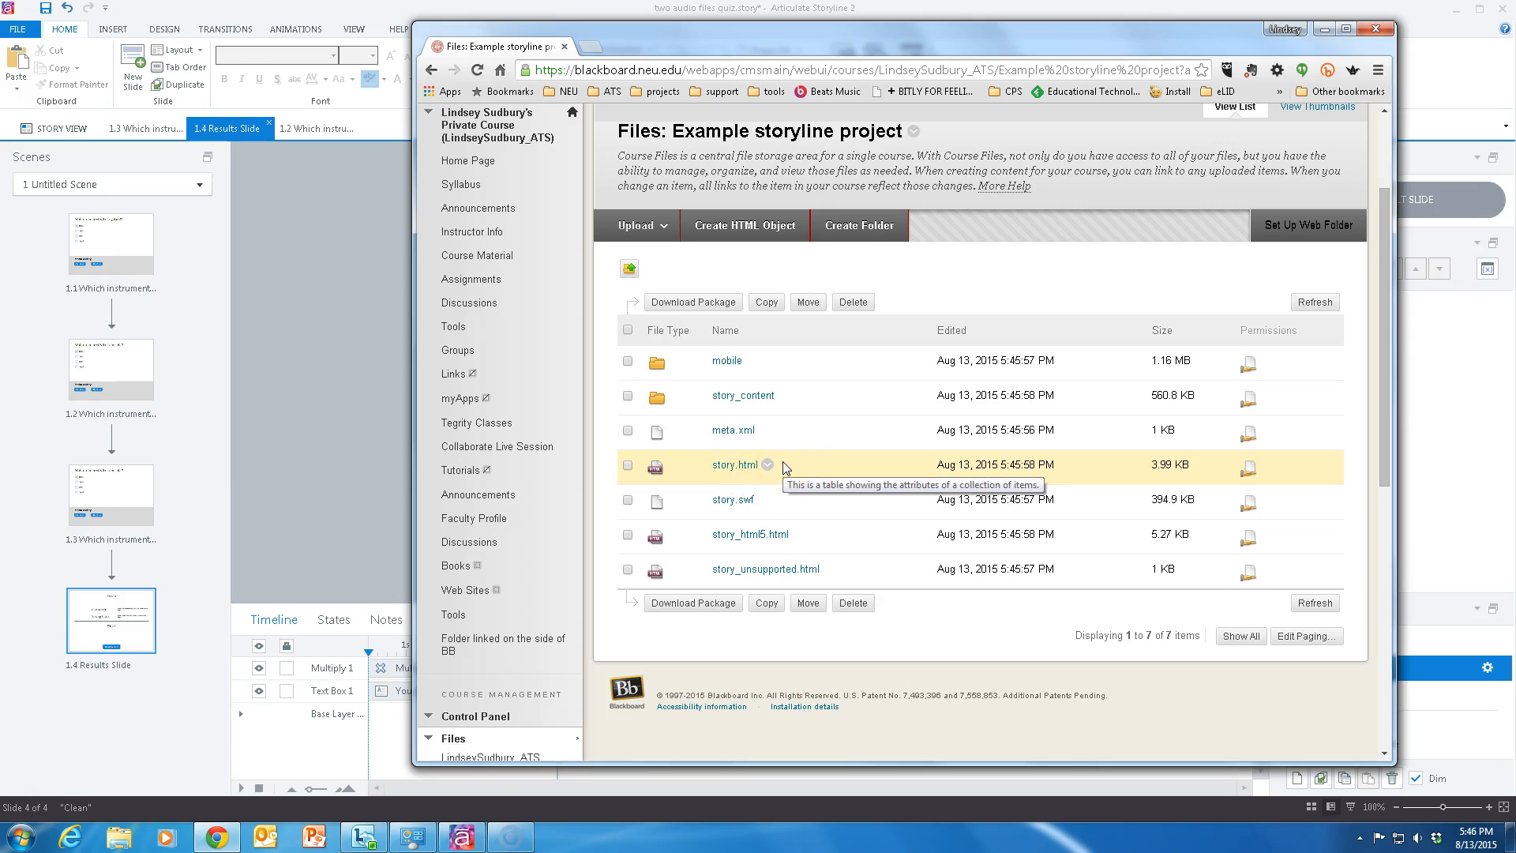
click(756, 533)
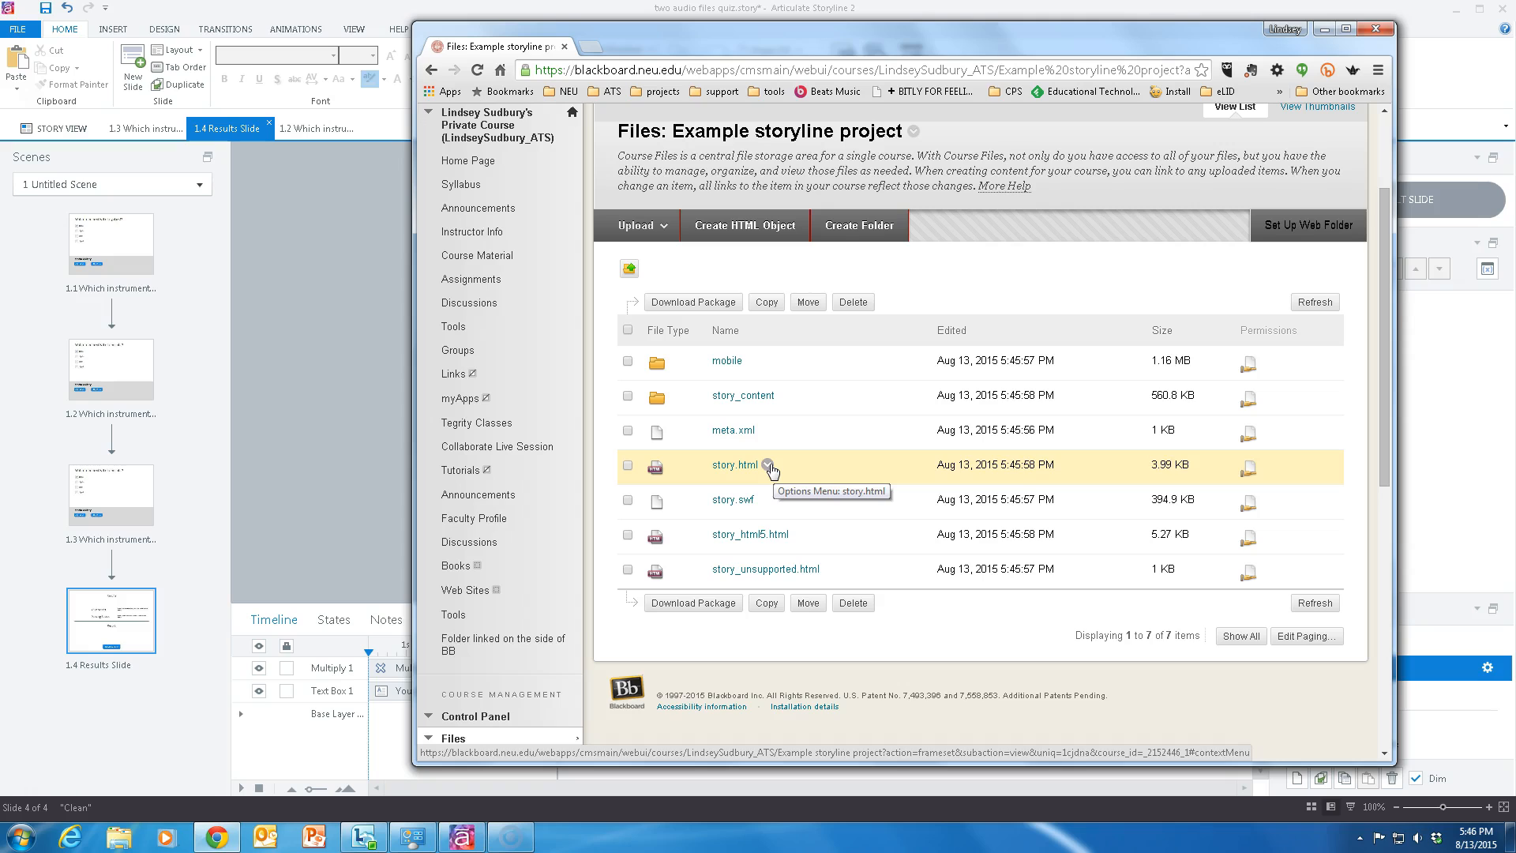
click(769, 466)
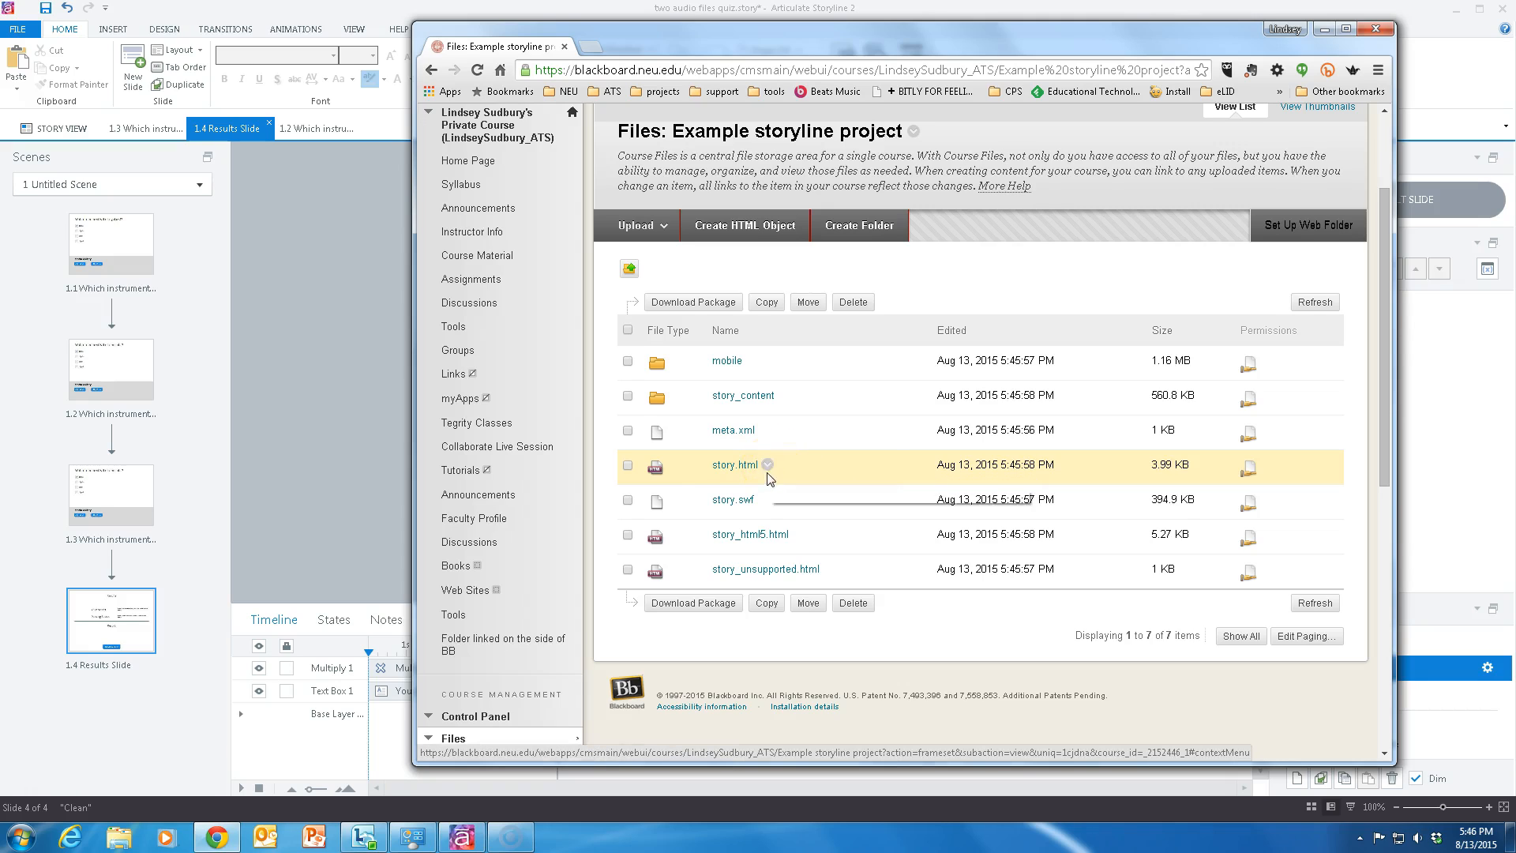
click(770, 469)
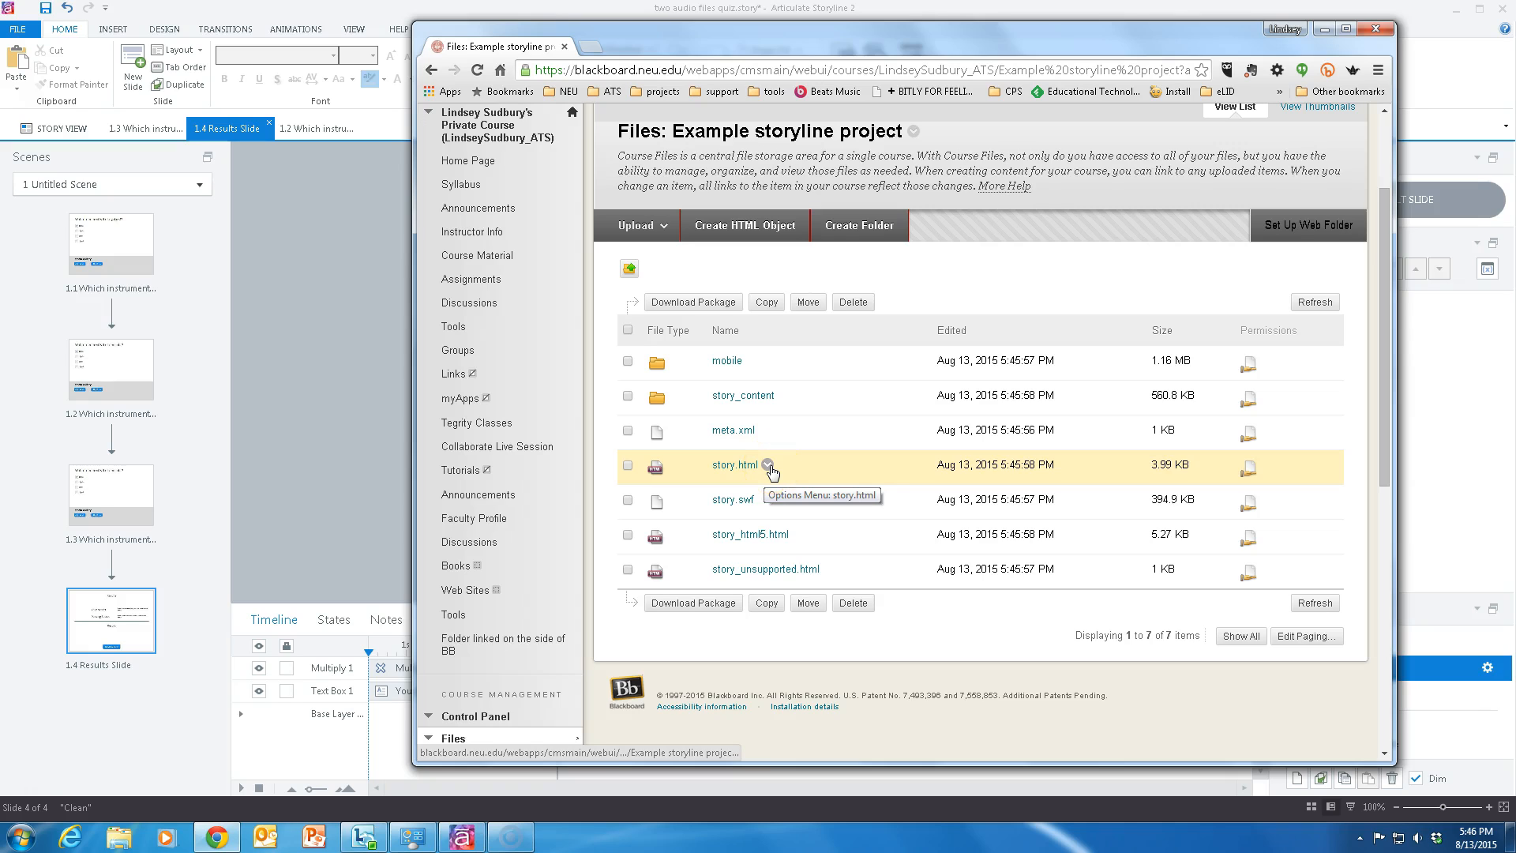
Review the Permissions list for story.html, then return to the top-level course files folder
click(771, 468)
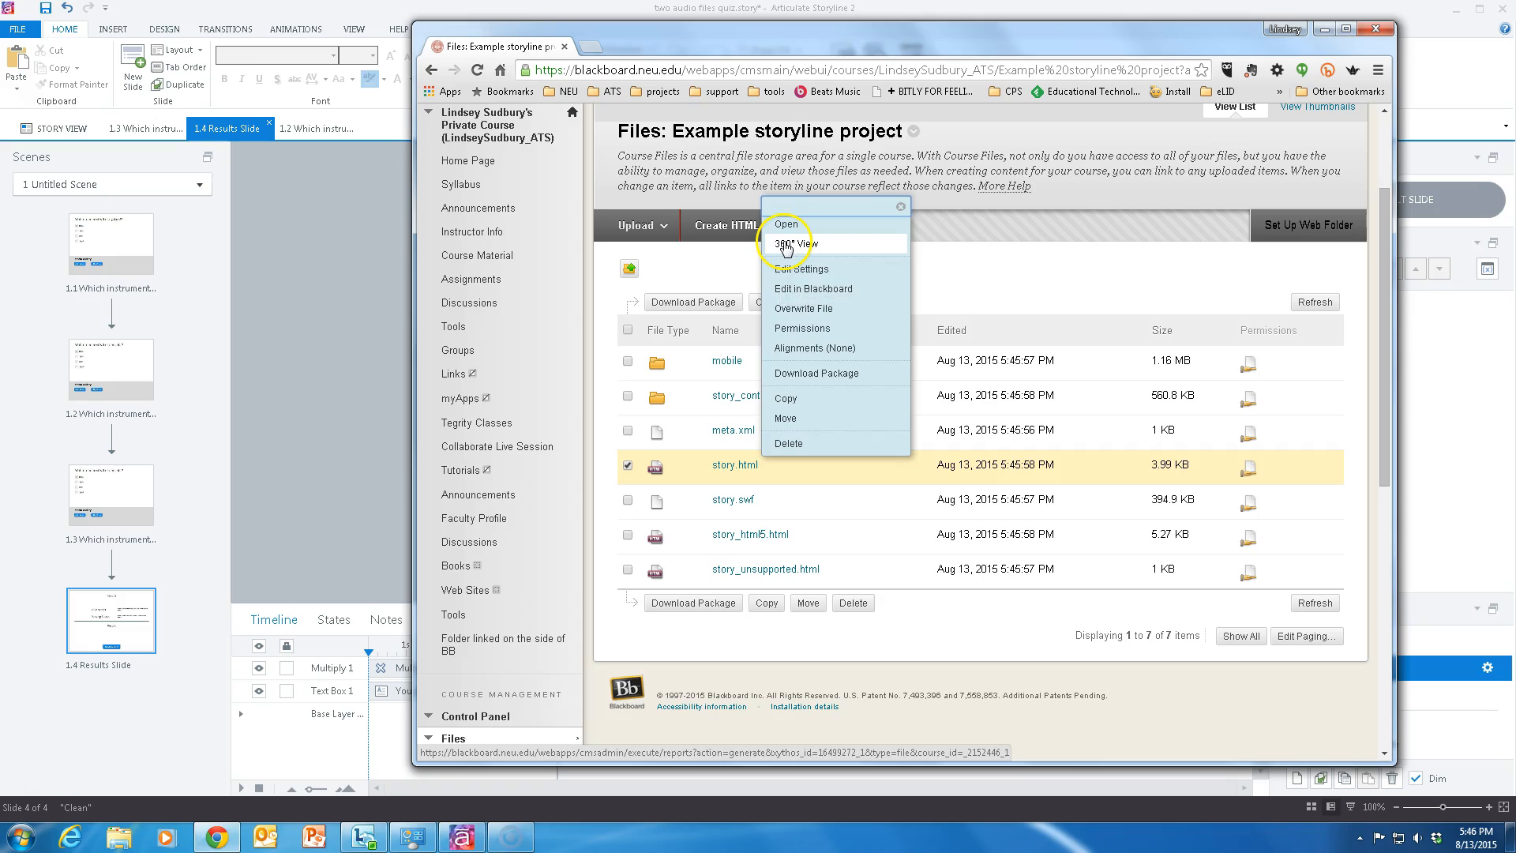
click(791, 338)
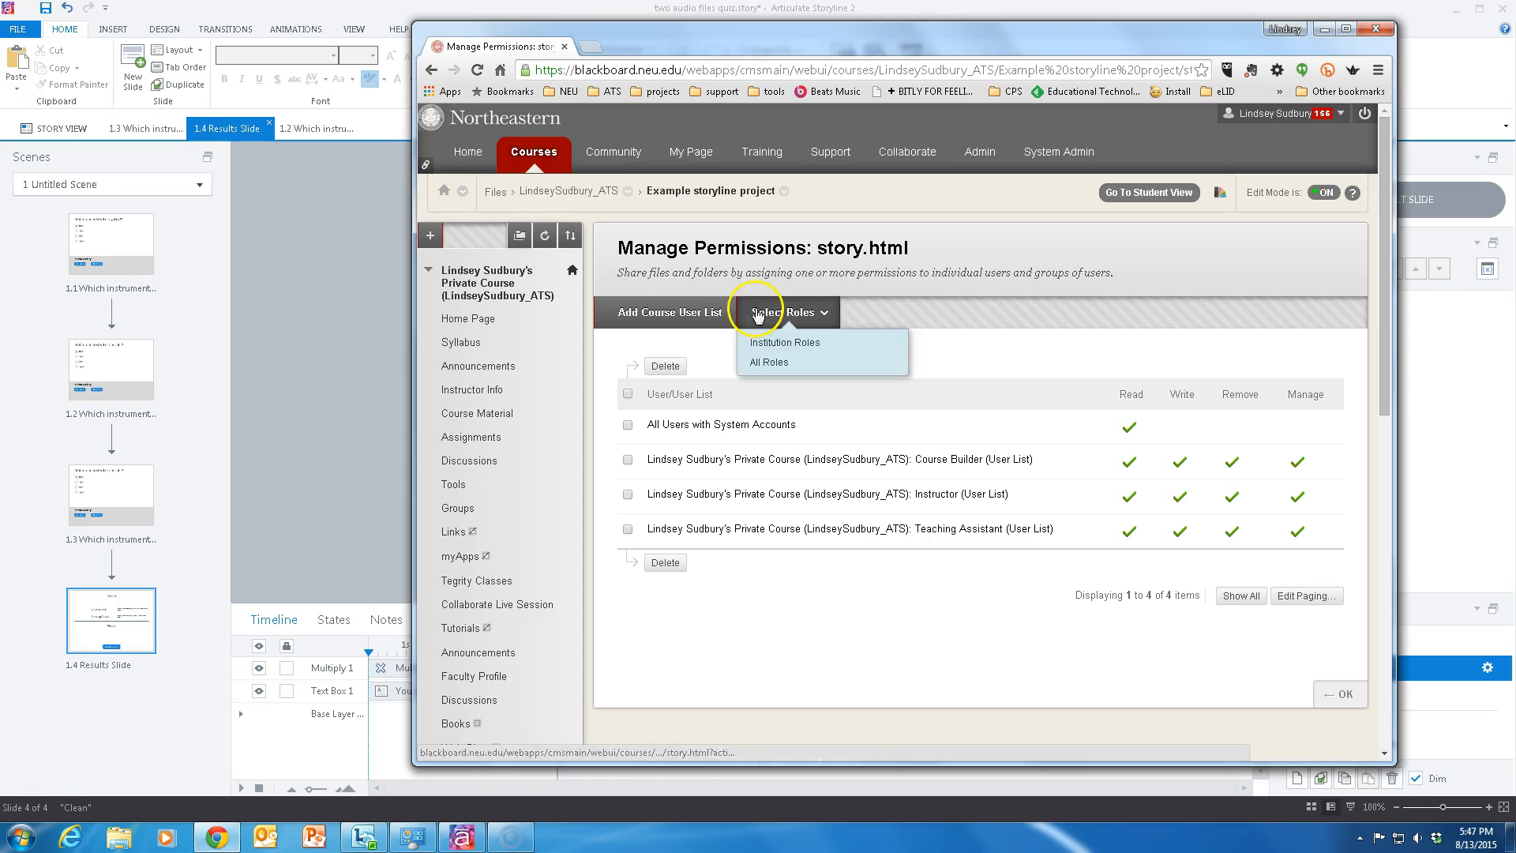
click(569, 192)
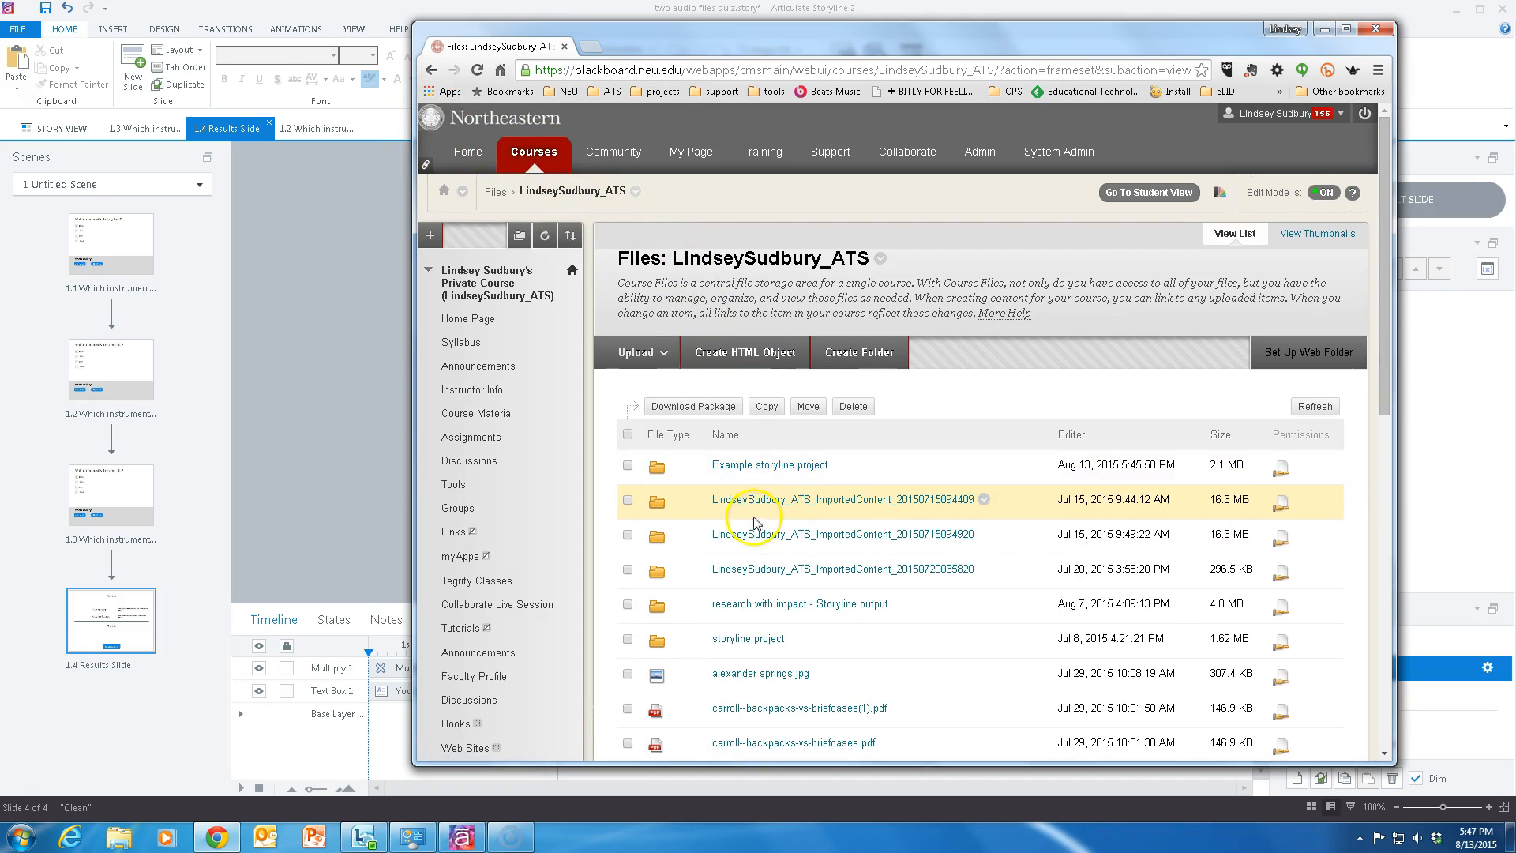
Grant All System Accounts Read permission on Example storyline project, then return to the course files listing
click(760, 466)
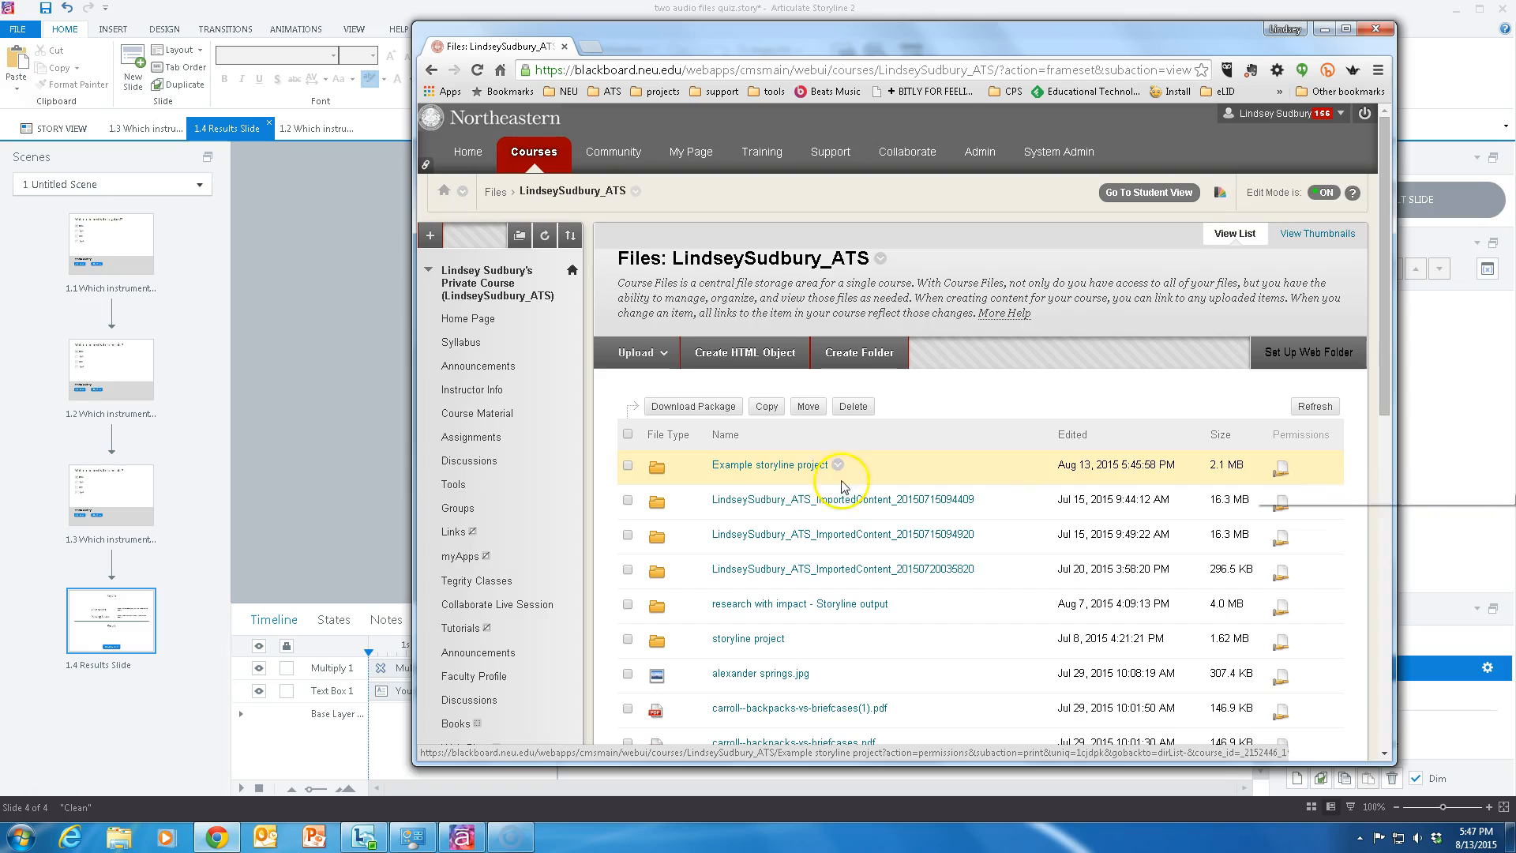
click(1283, 472)
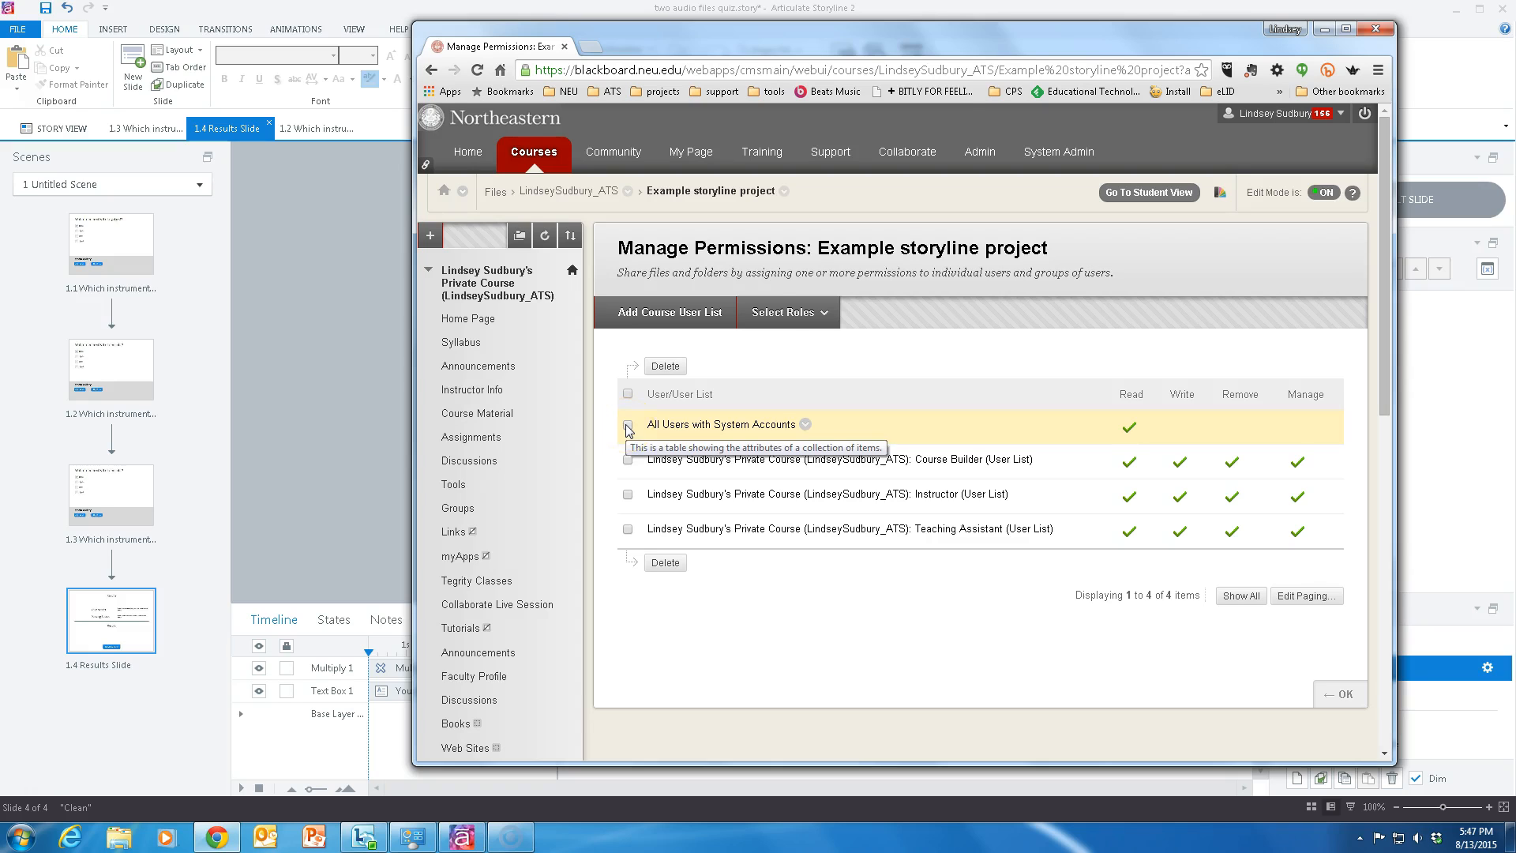
click(810, 324)
click(805, 365)
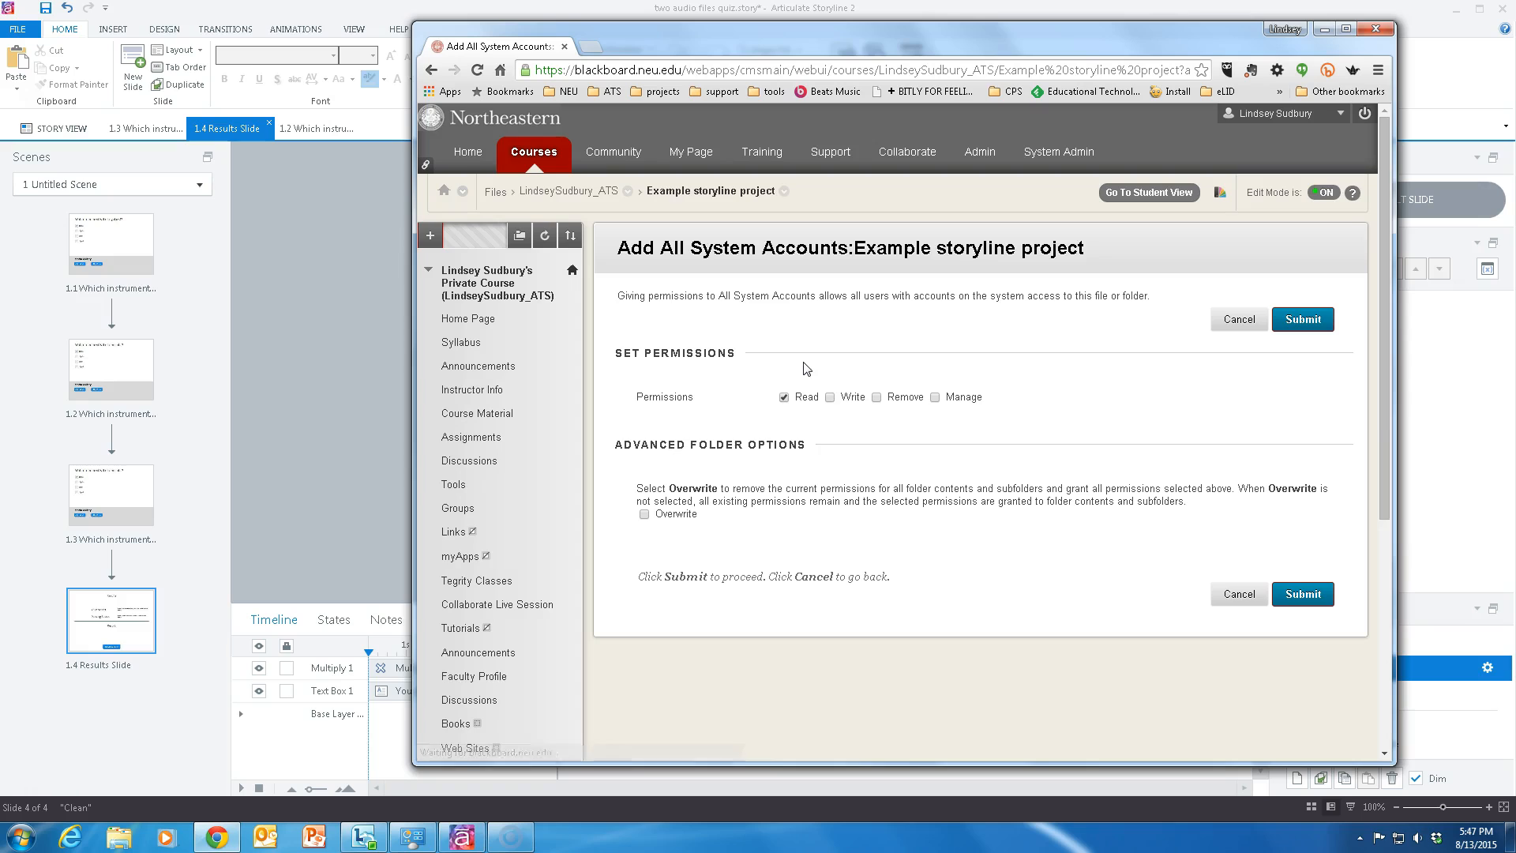
click(784, 397)
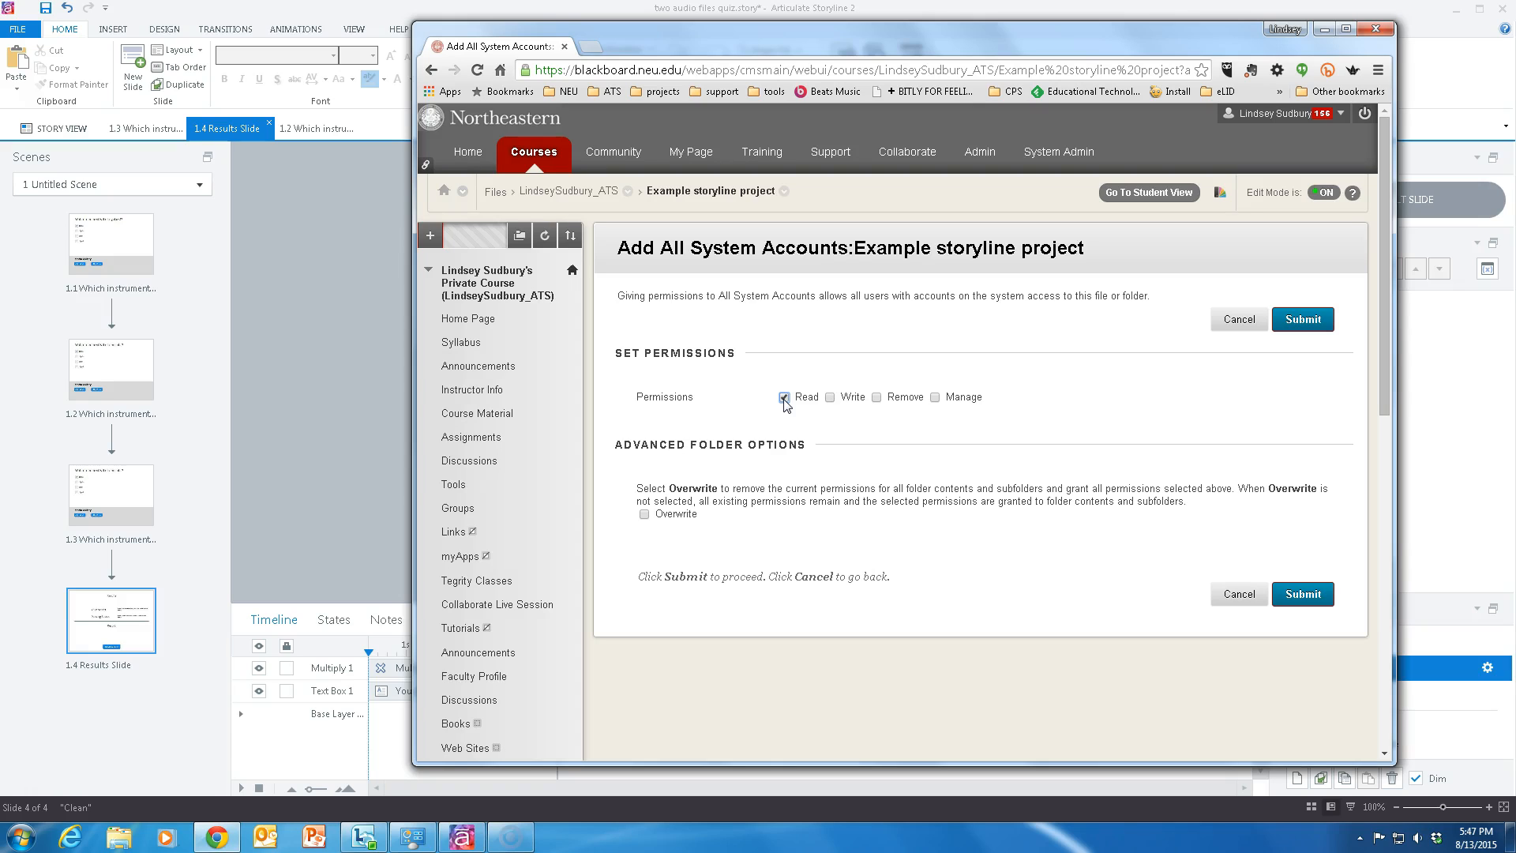
click(780, 412)
click(784, 398)
click(784, 397)
click(1323, 598)
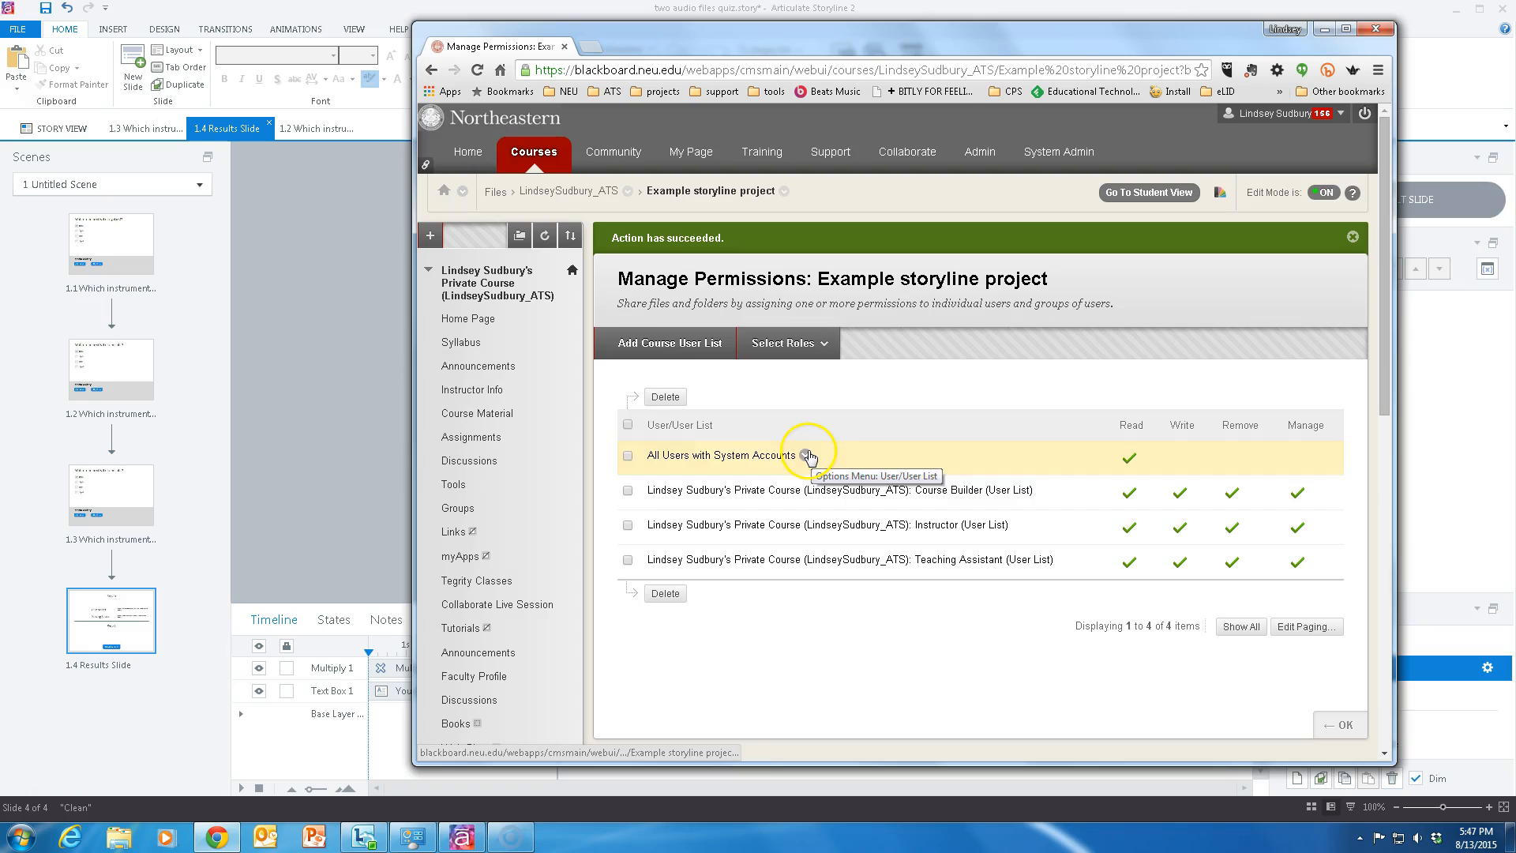
click(585, 191)
Open the 360° View of story.html in Example storyline project to get its permanent URL
click(514, 195)
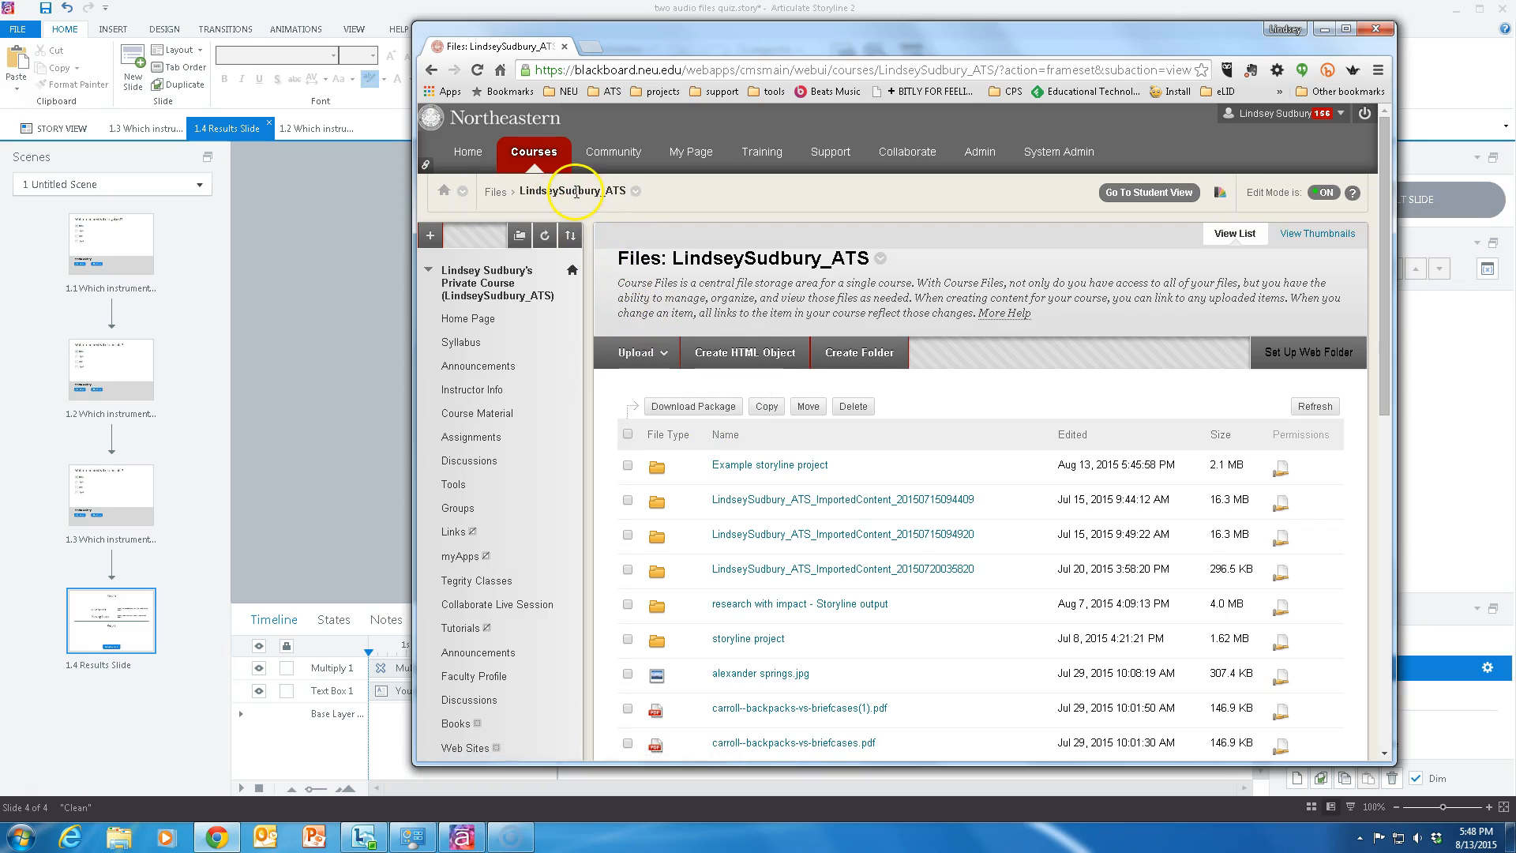
click(778, 466)
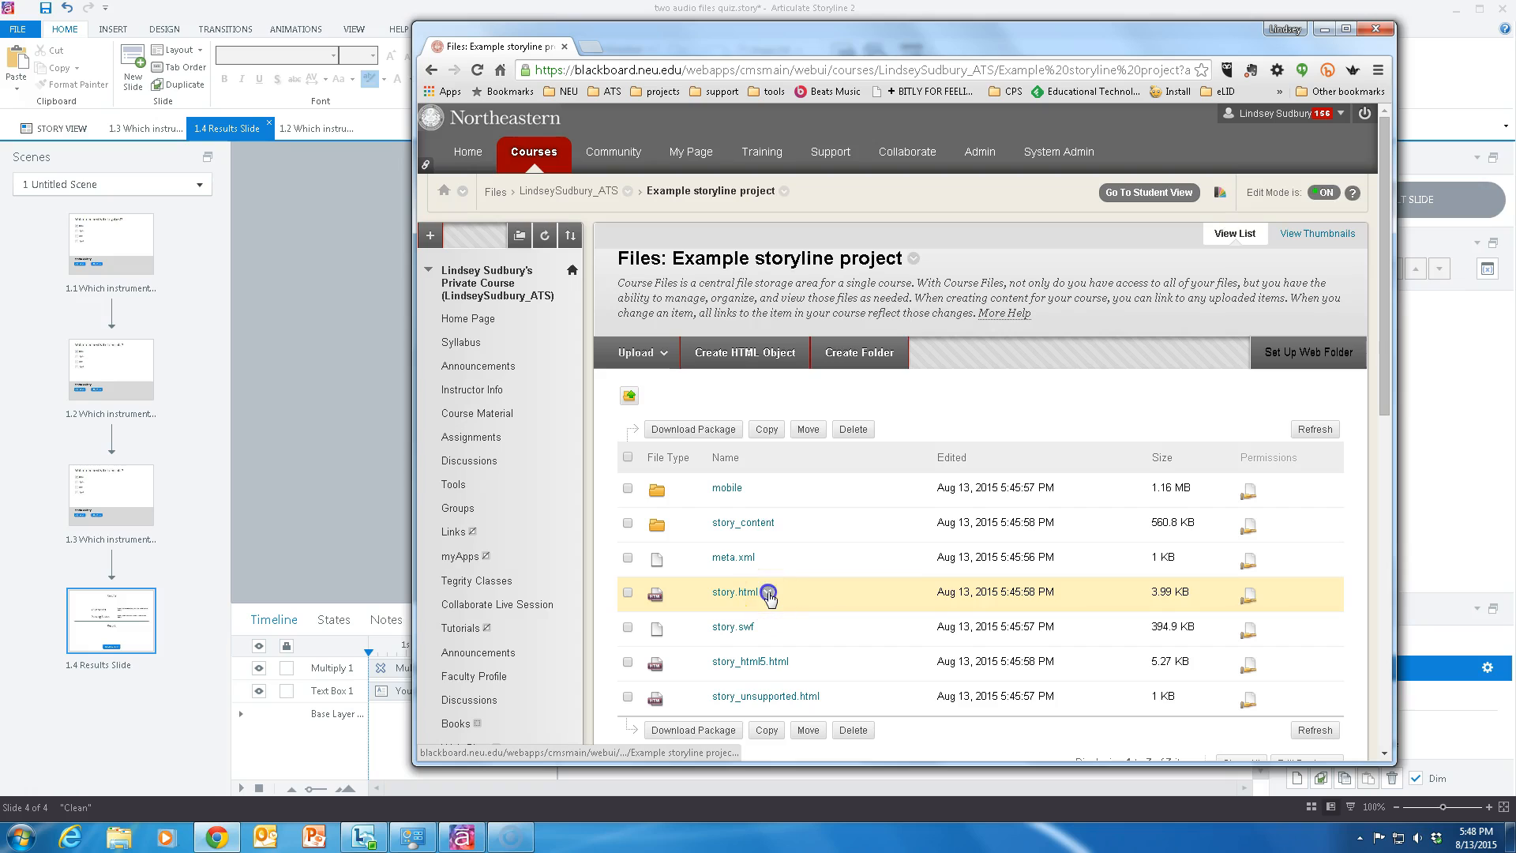
click(769, 592)
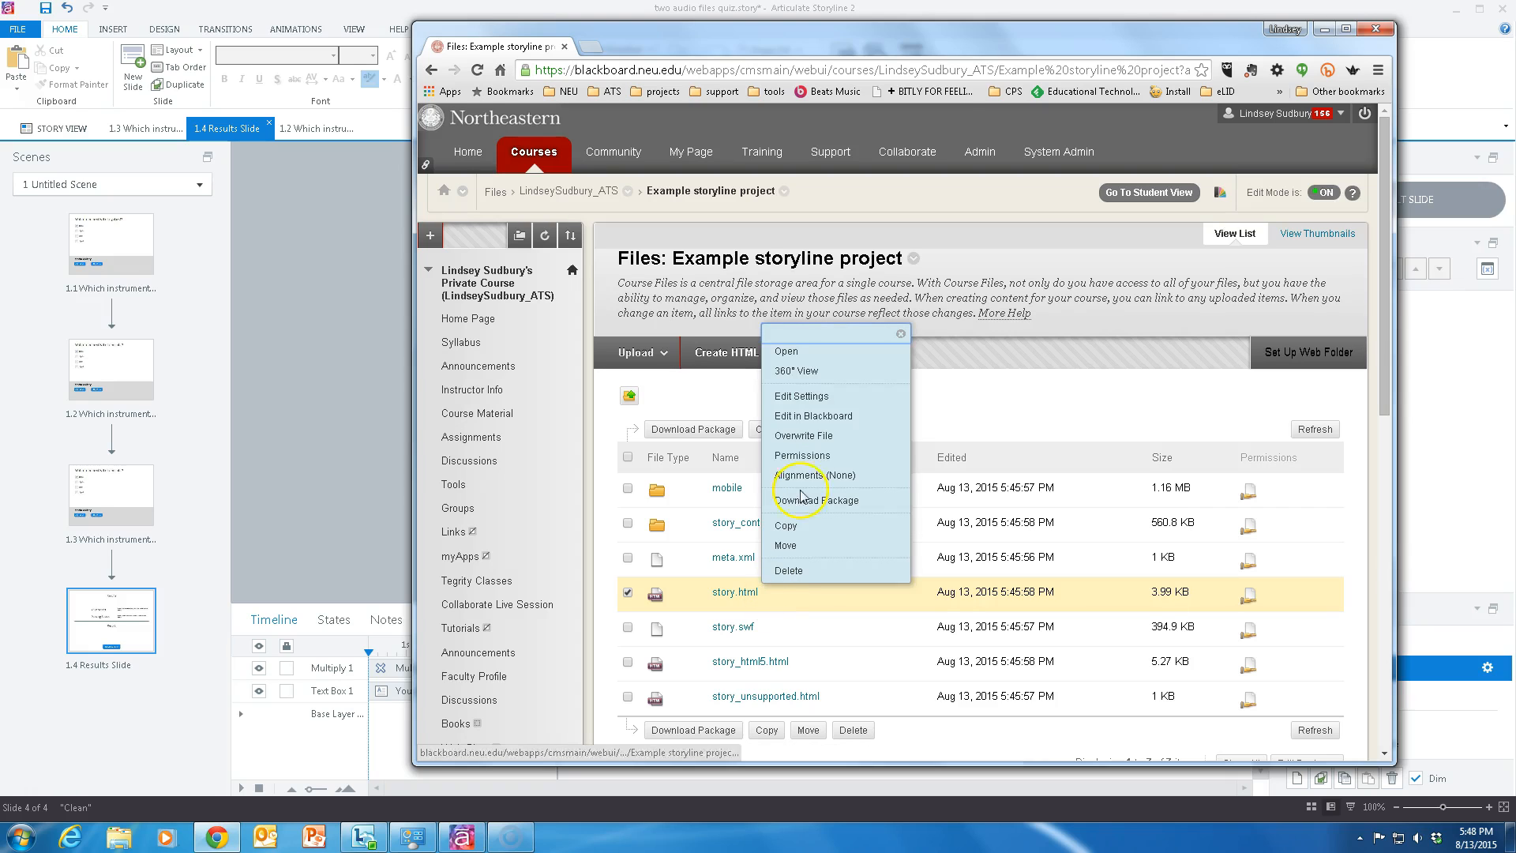
click(794, 371)
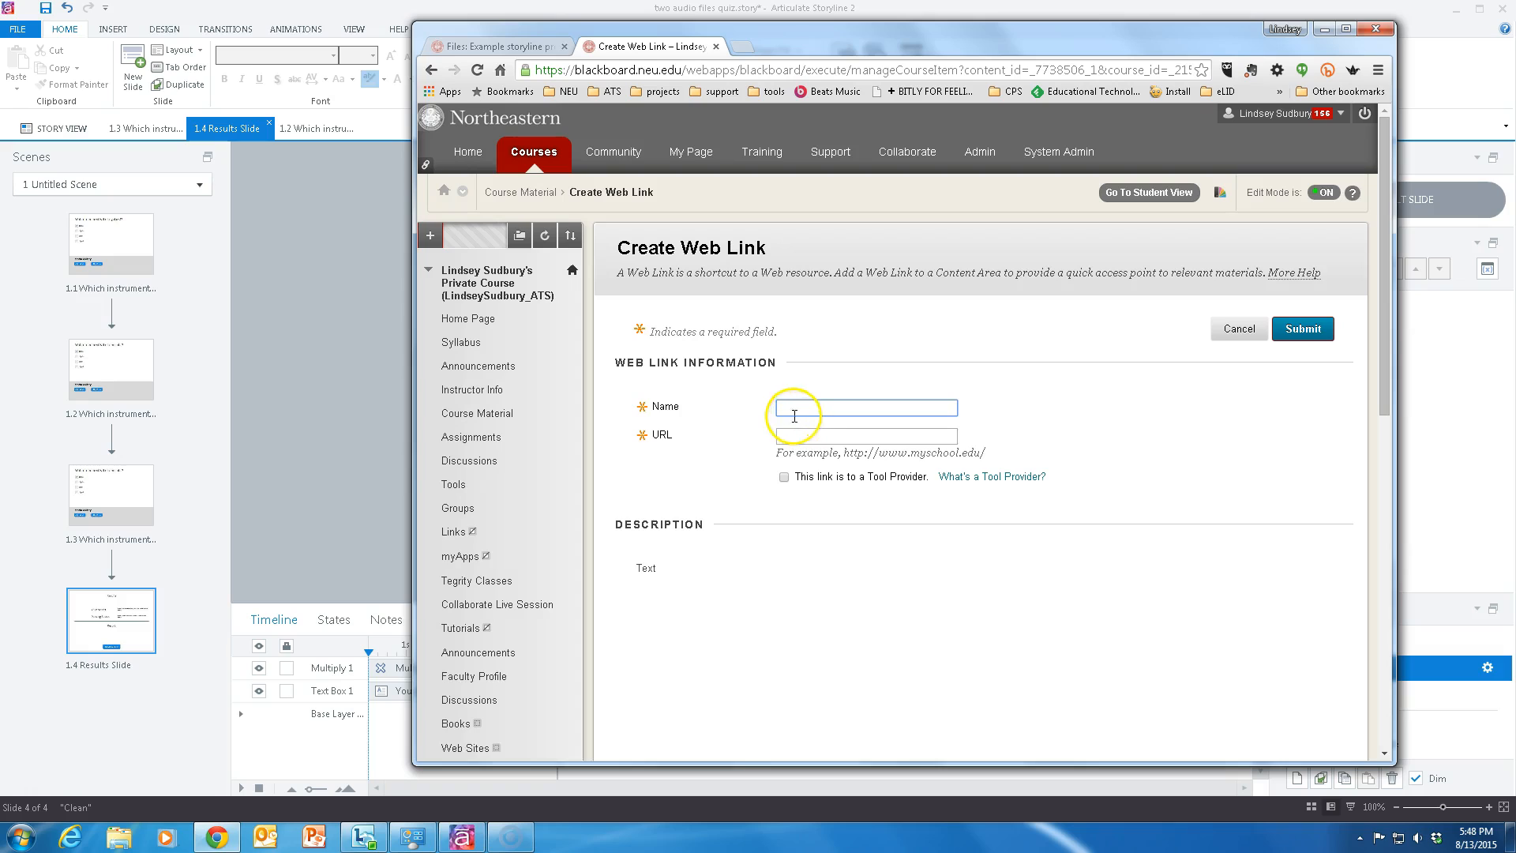
Create a Course Material web link named 'Storyline file' using the pasted story.html URL
click(789, 405)
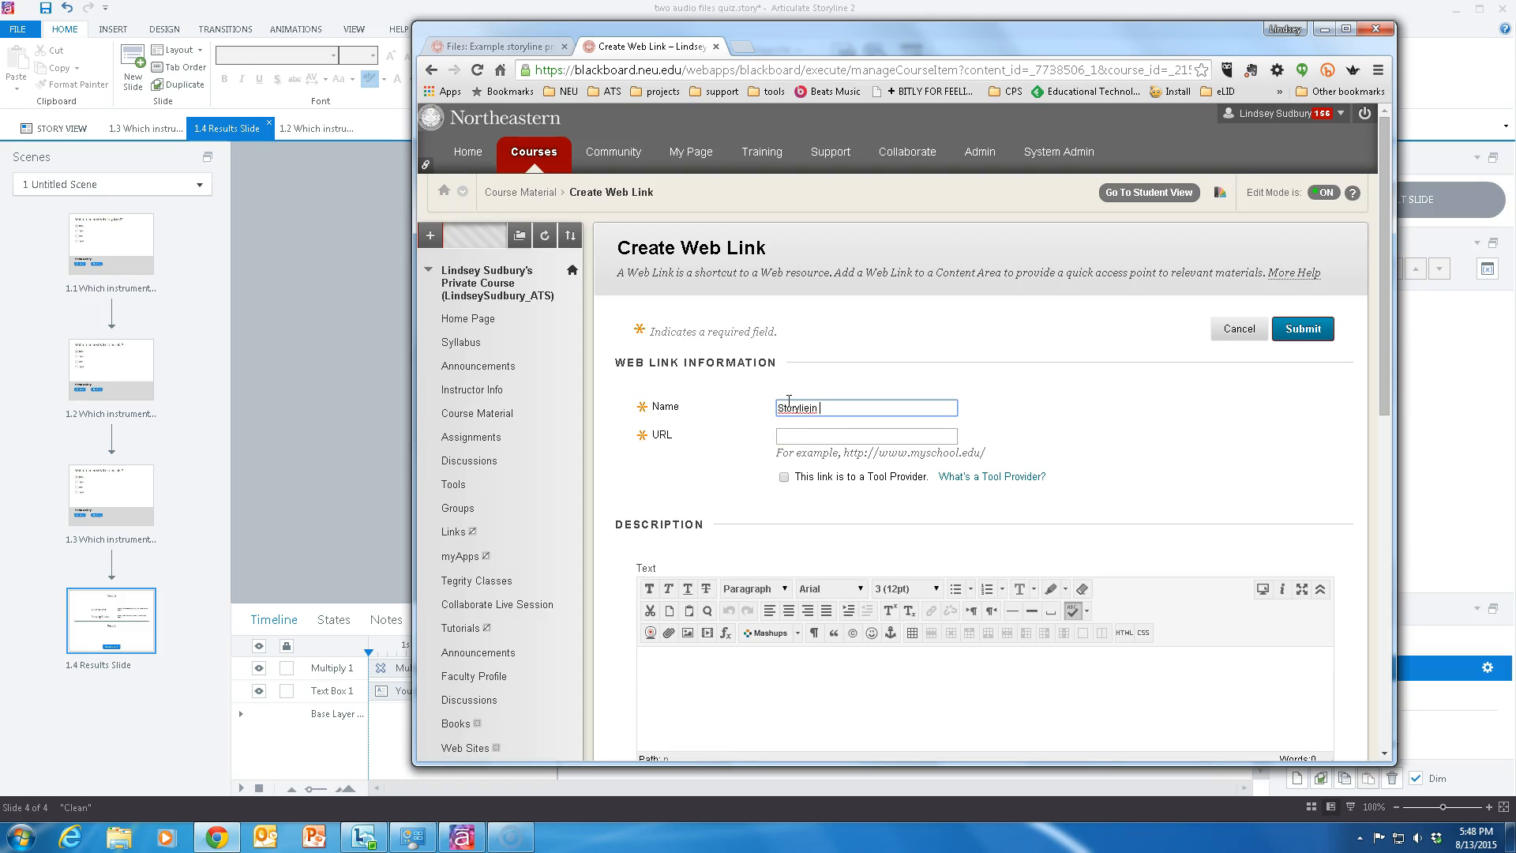
click(861, 436)
key(ctrl+v)
click(1303, 329)
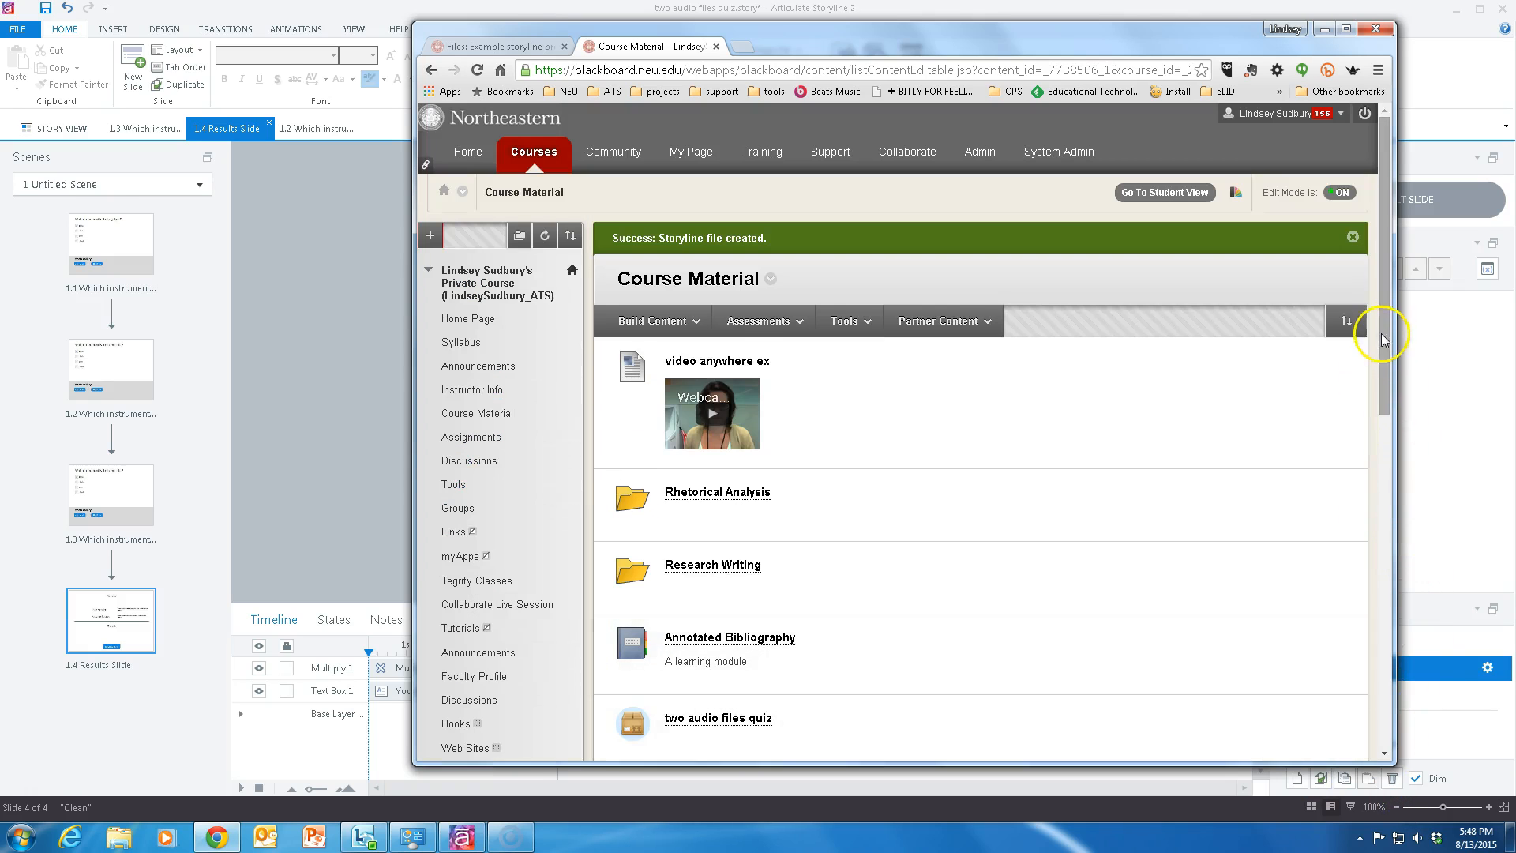
drag(1381, 340, 1390, 694)
click(702, 352)
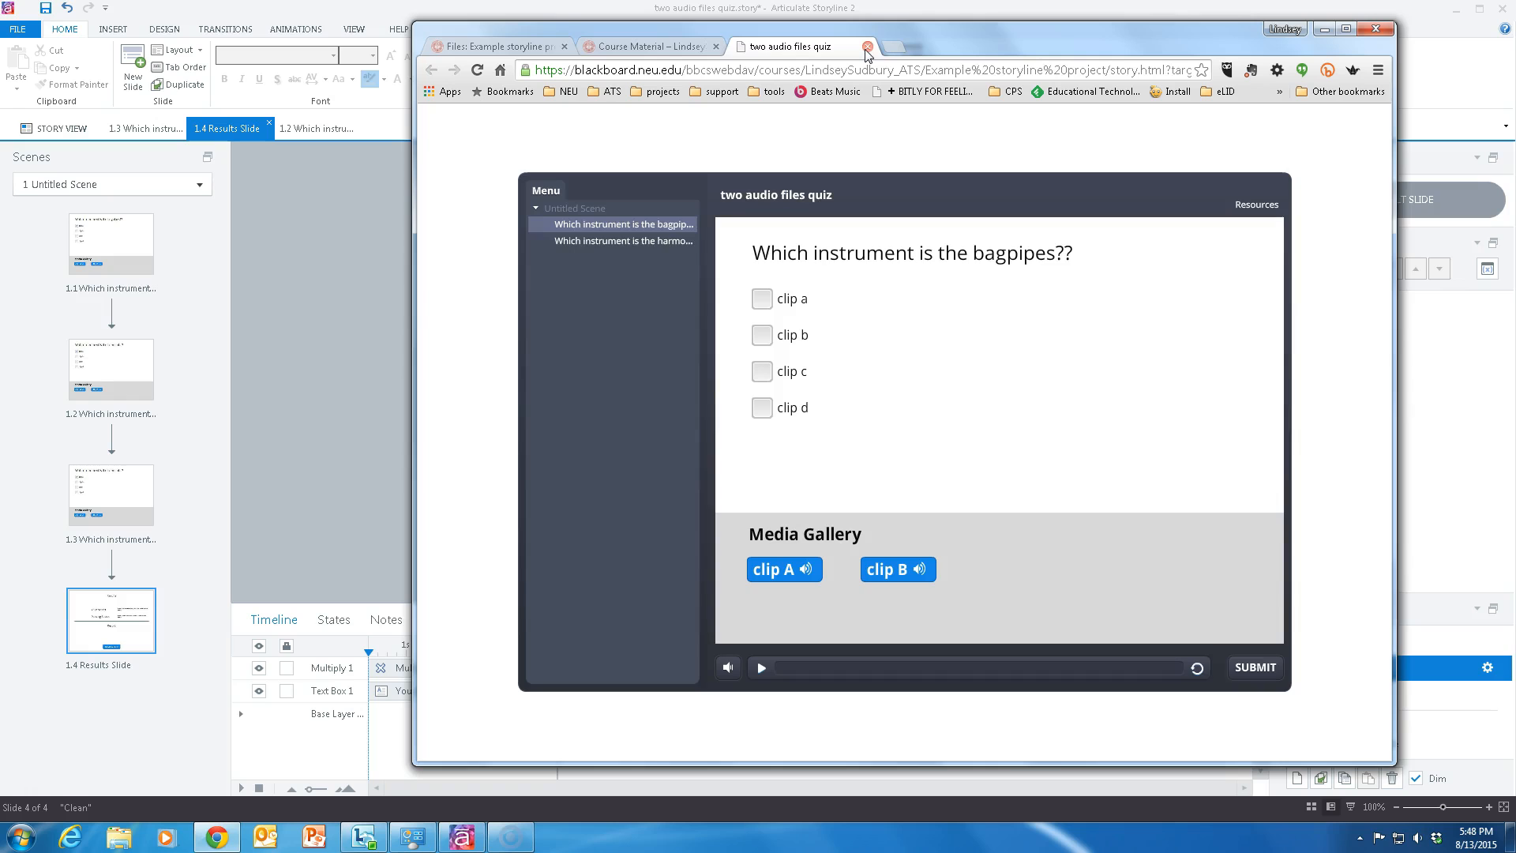
click(865, 49)
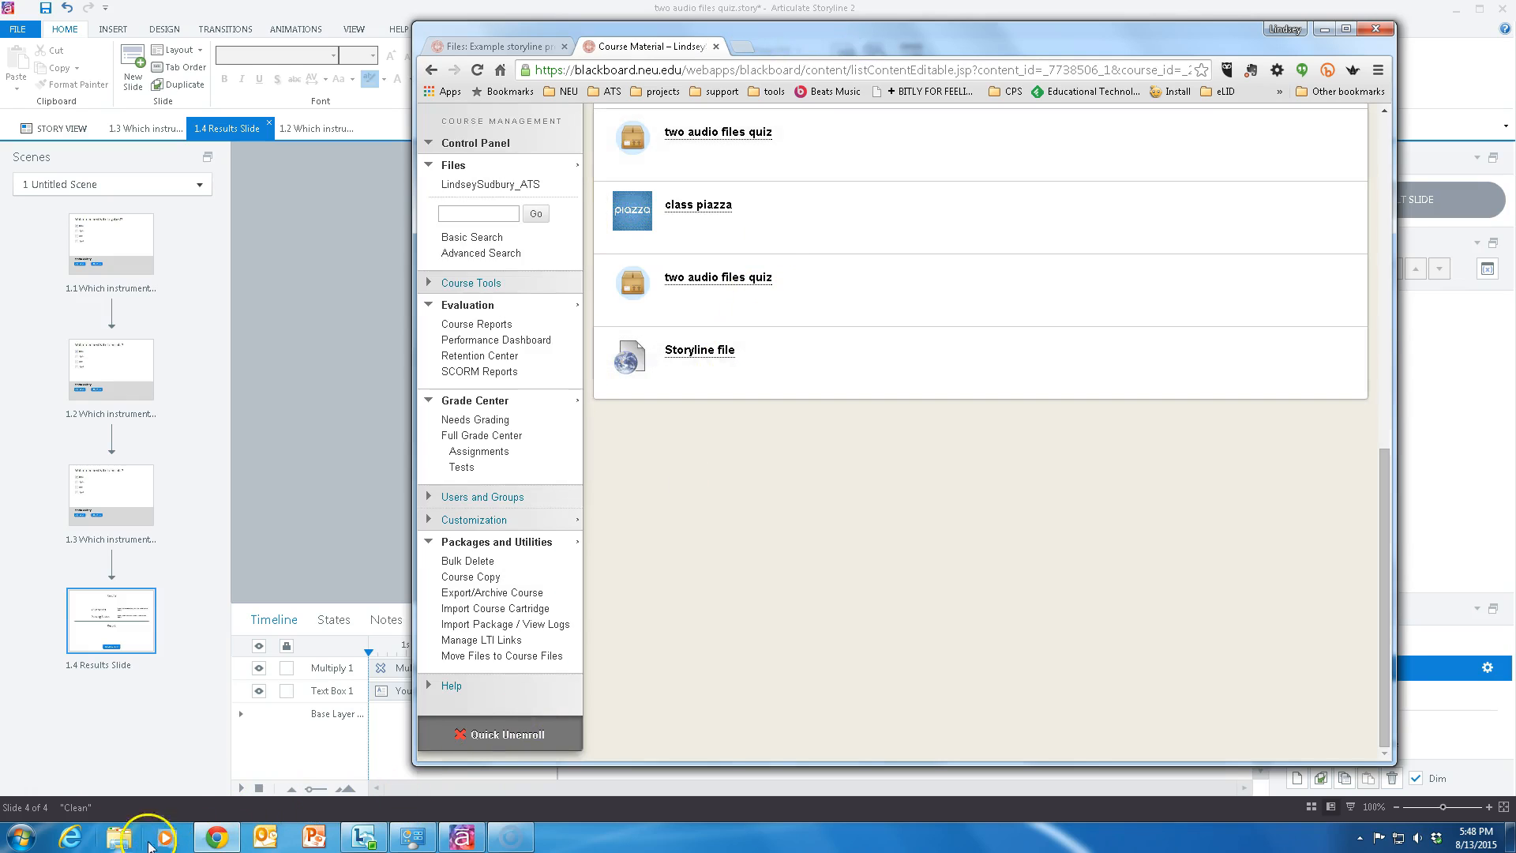
click(176, 840)
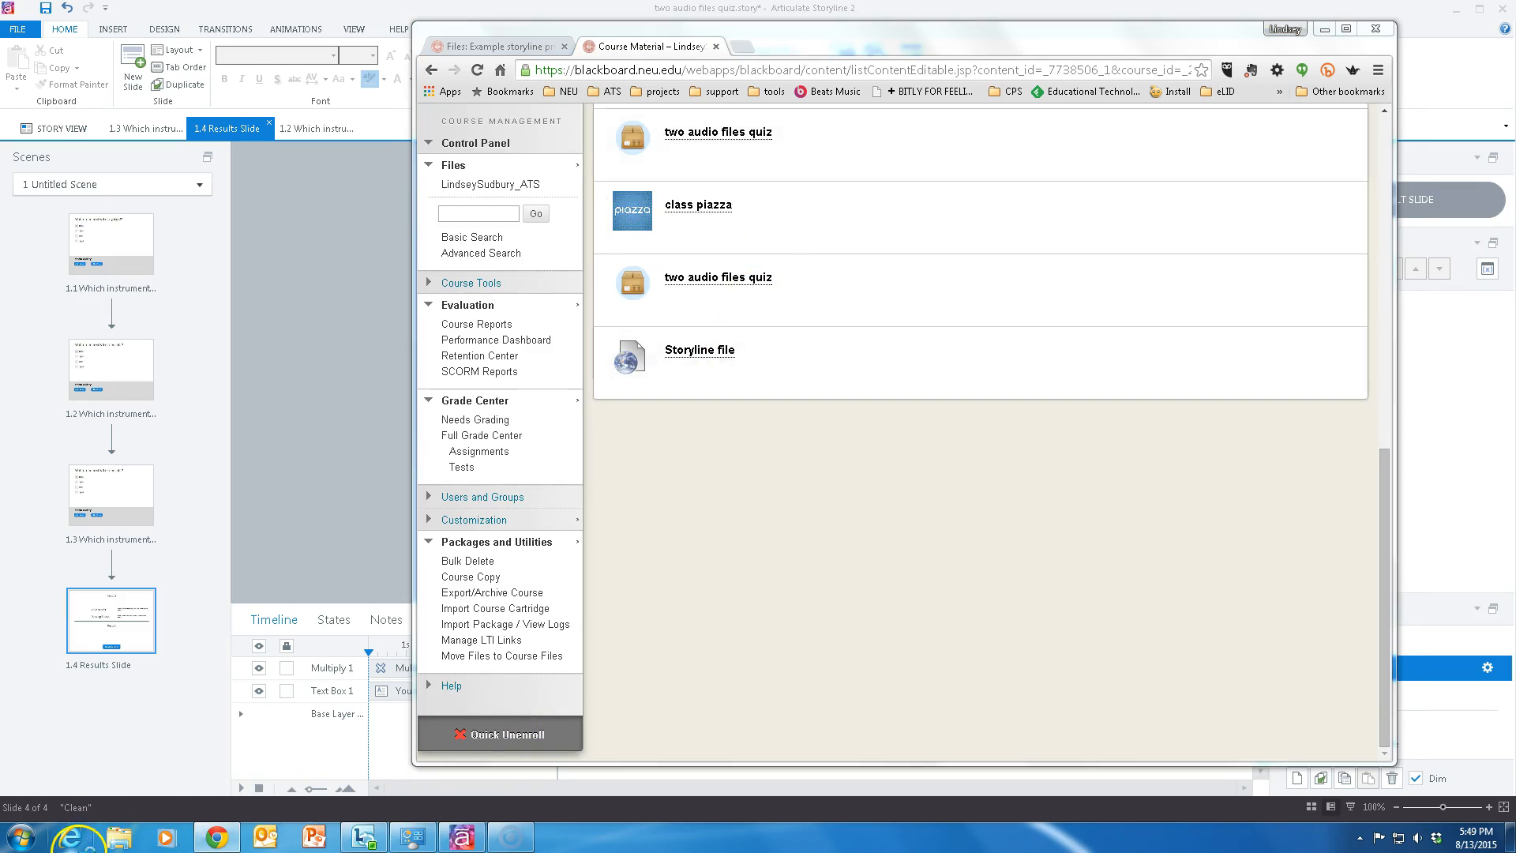
Launch Internet Explorer and load the pasted bbcswebdav address of the quiz's story.html
click(83, 825)
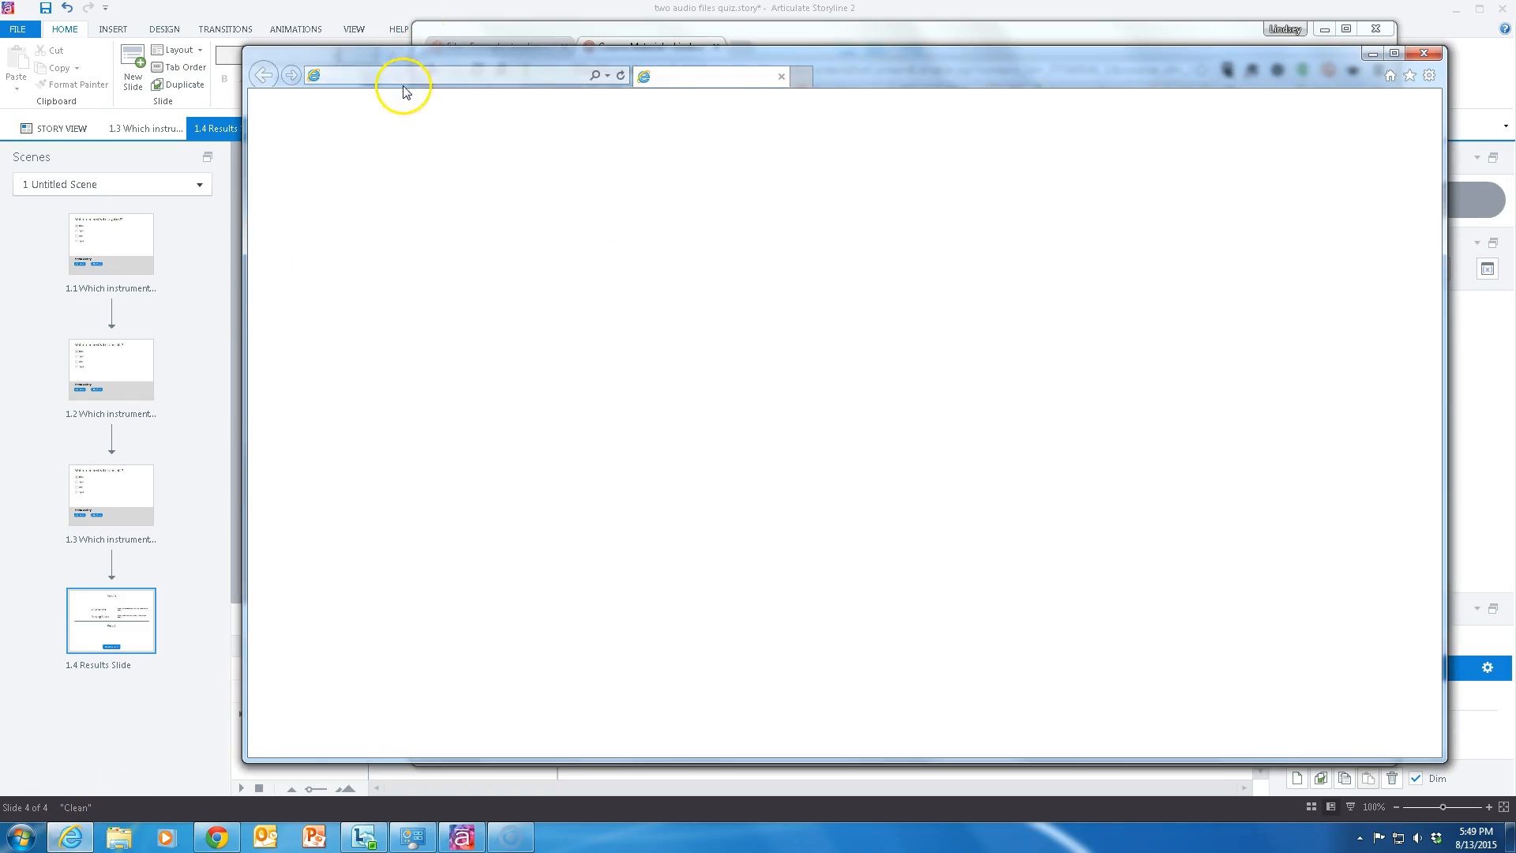
click(403, 75)
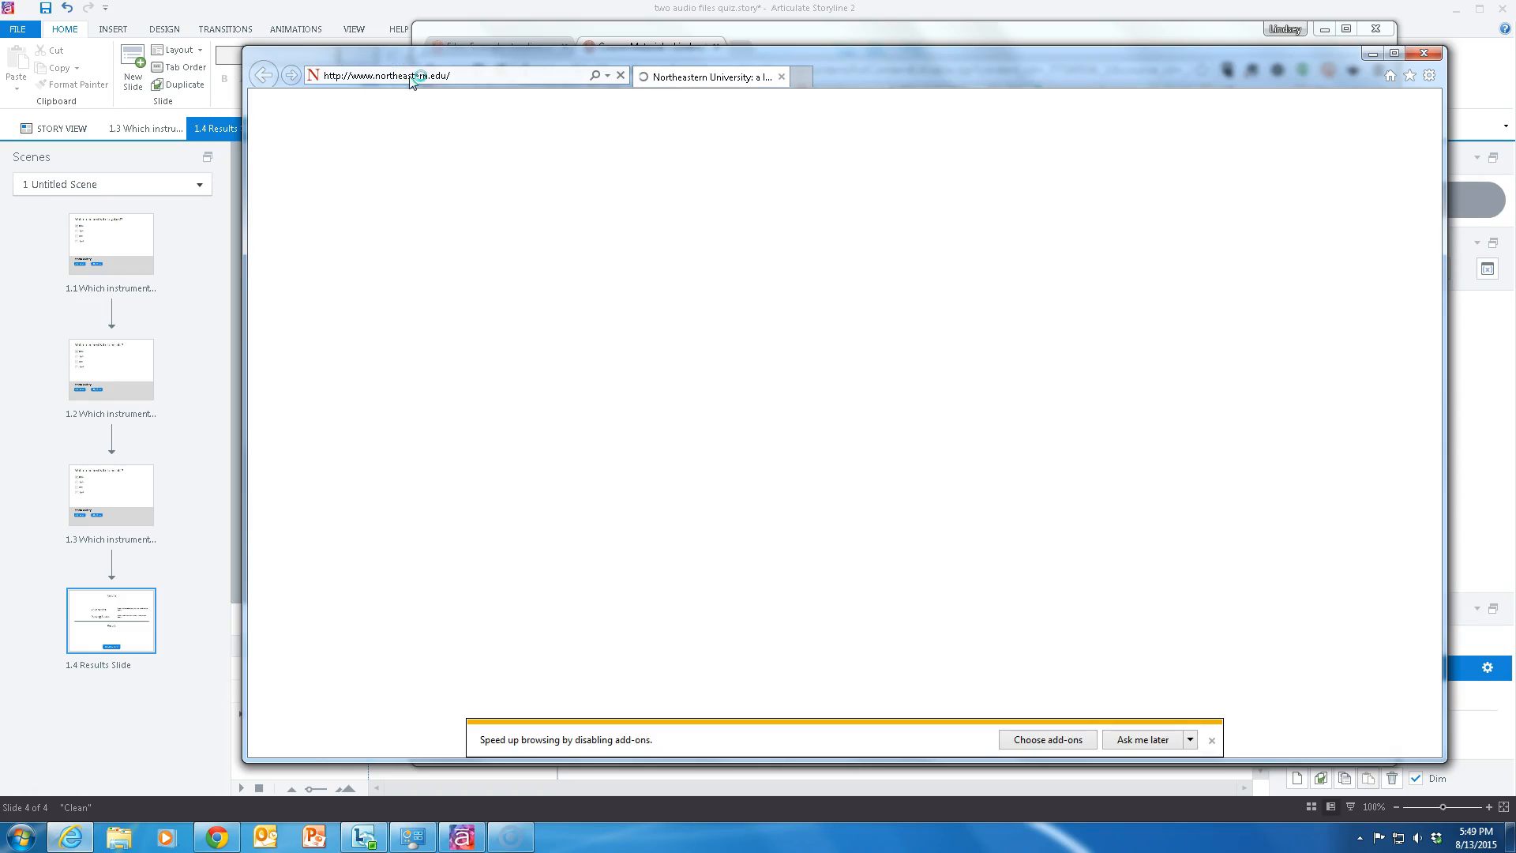
click(410, 75)
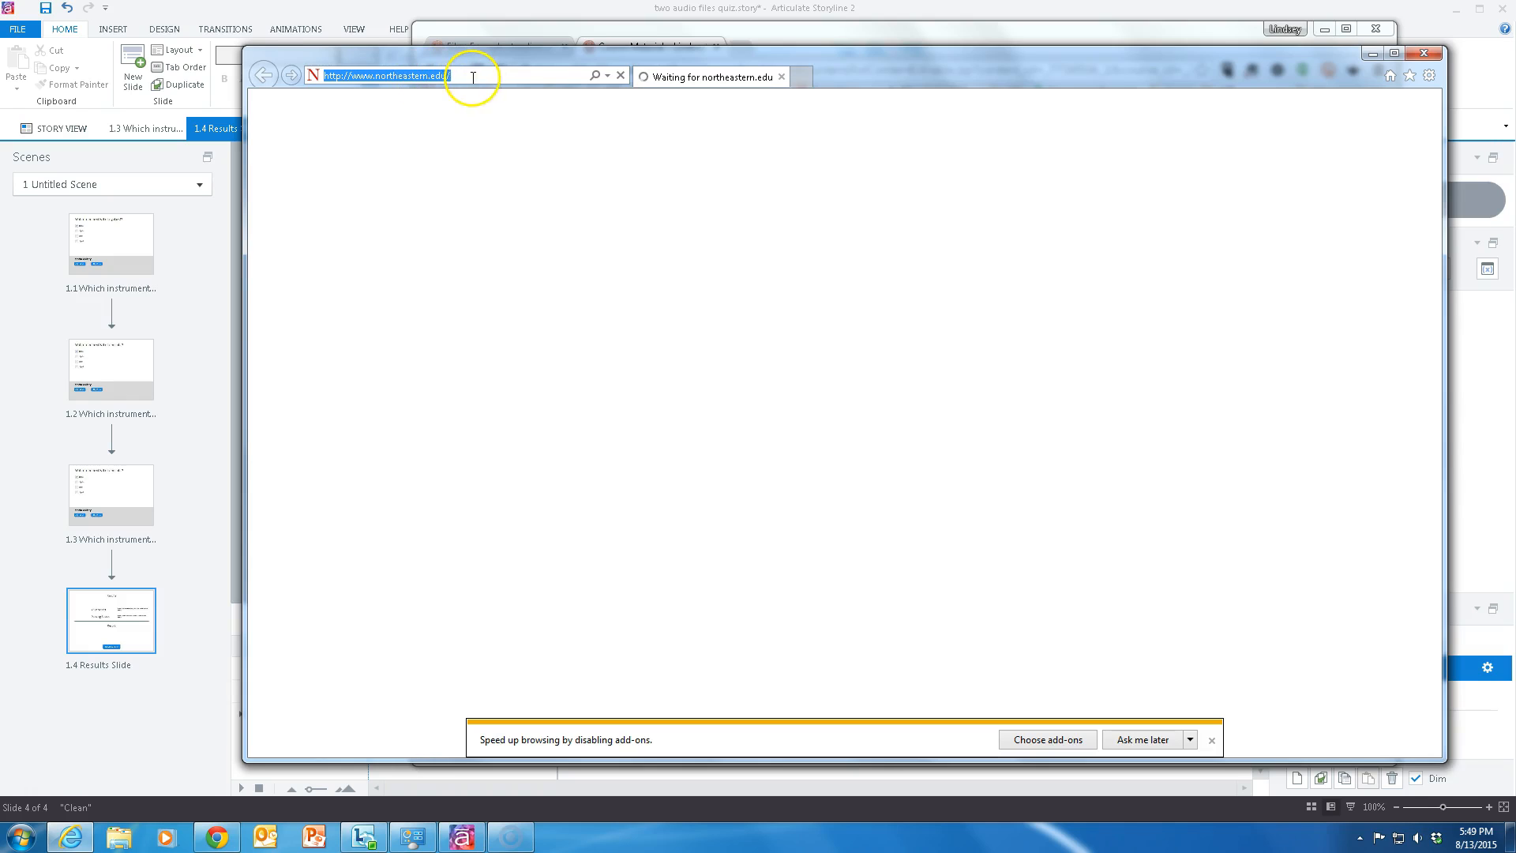
text(https://blackboard.neu.edu/bbcswebdav/xid-16499272_1)
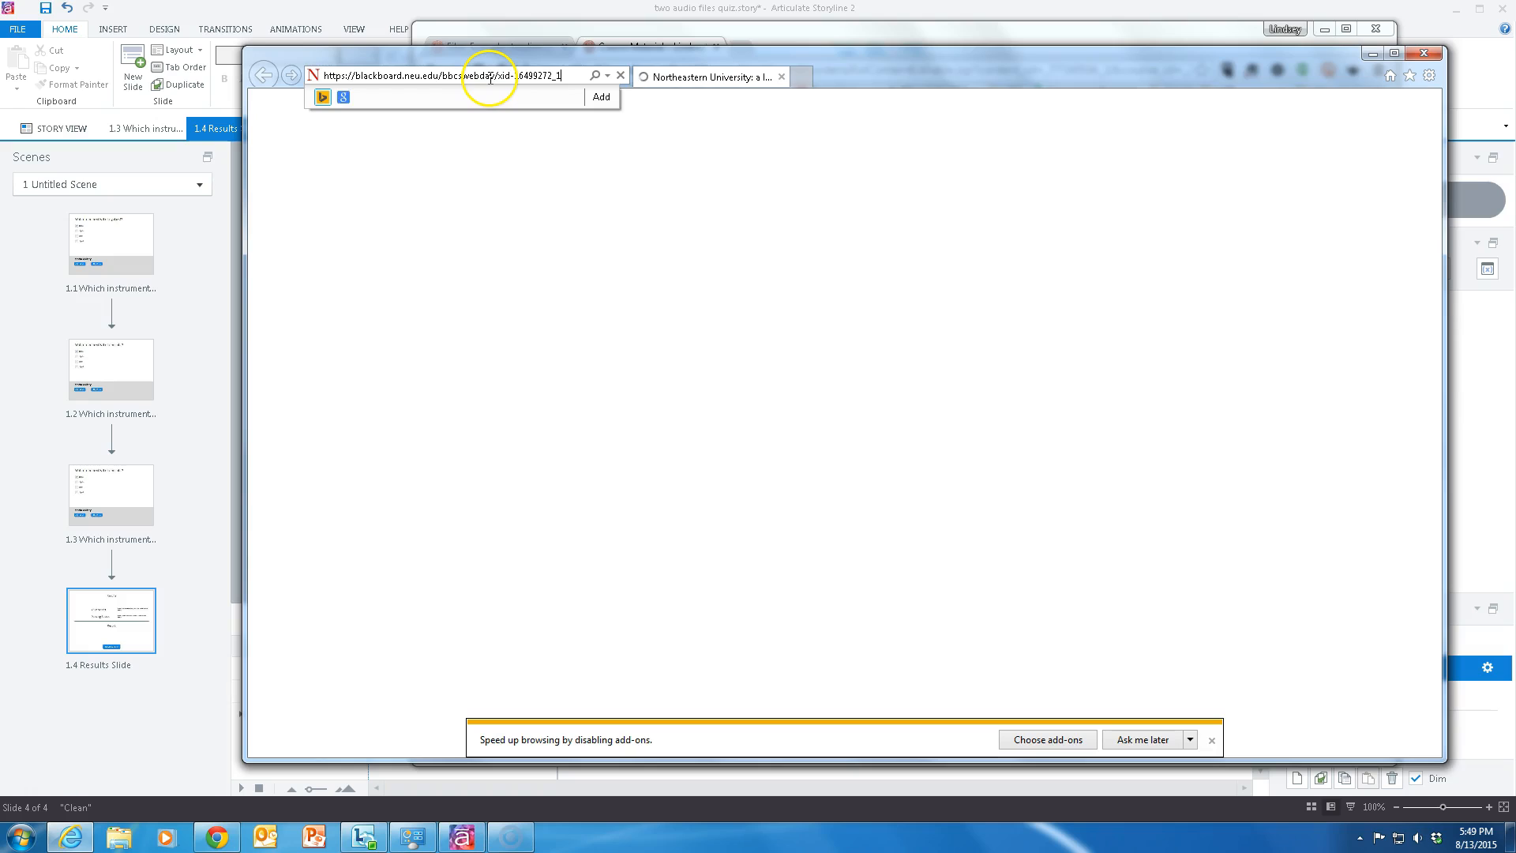
key(Return)
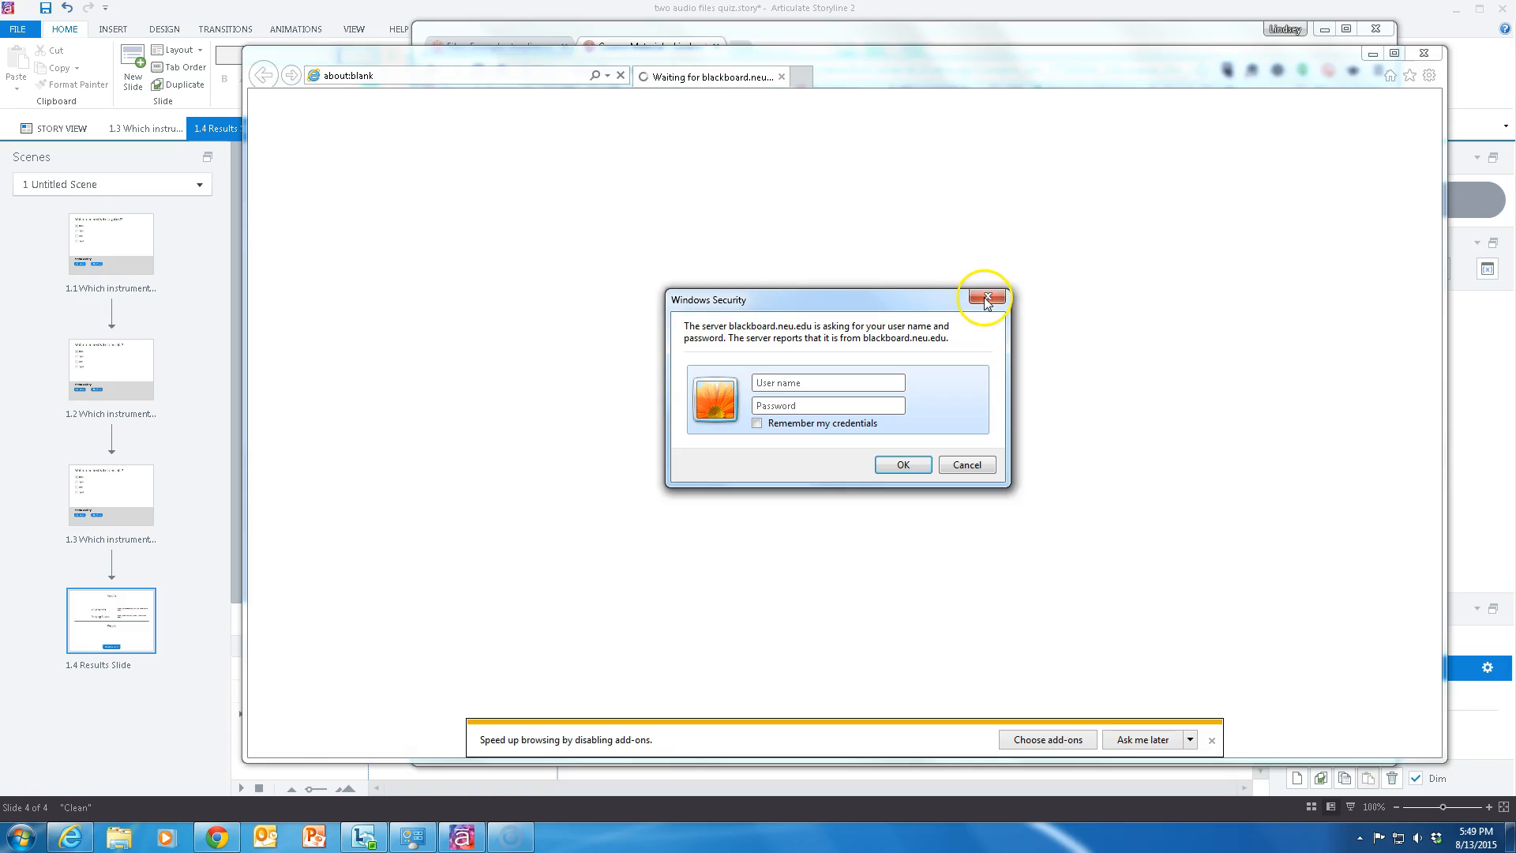
Reload the quiz address, sign in with the Blackboard user name and password, and dismiss the add-ons bar
click(987, 299)
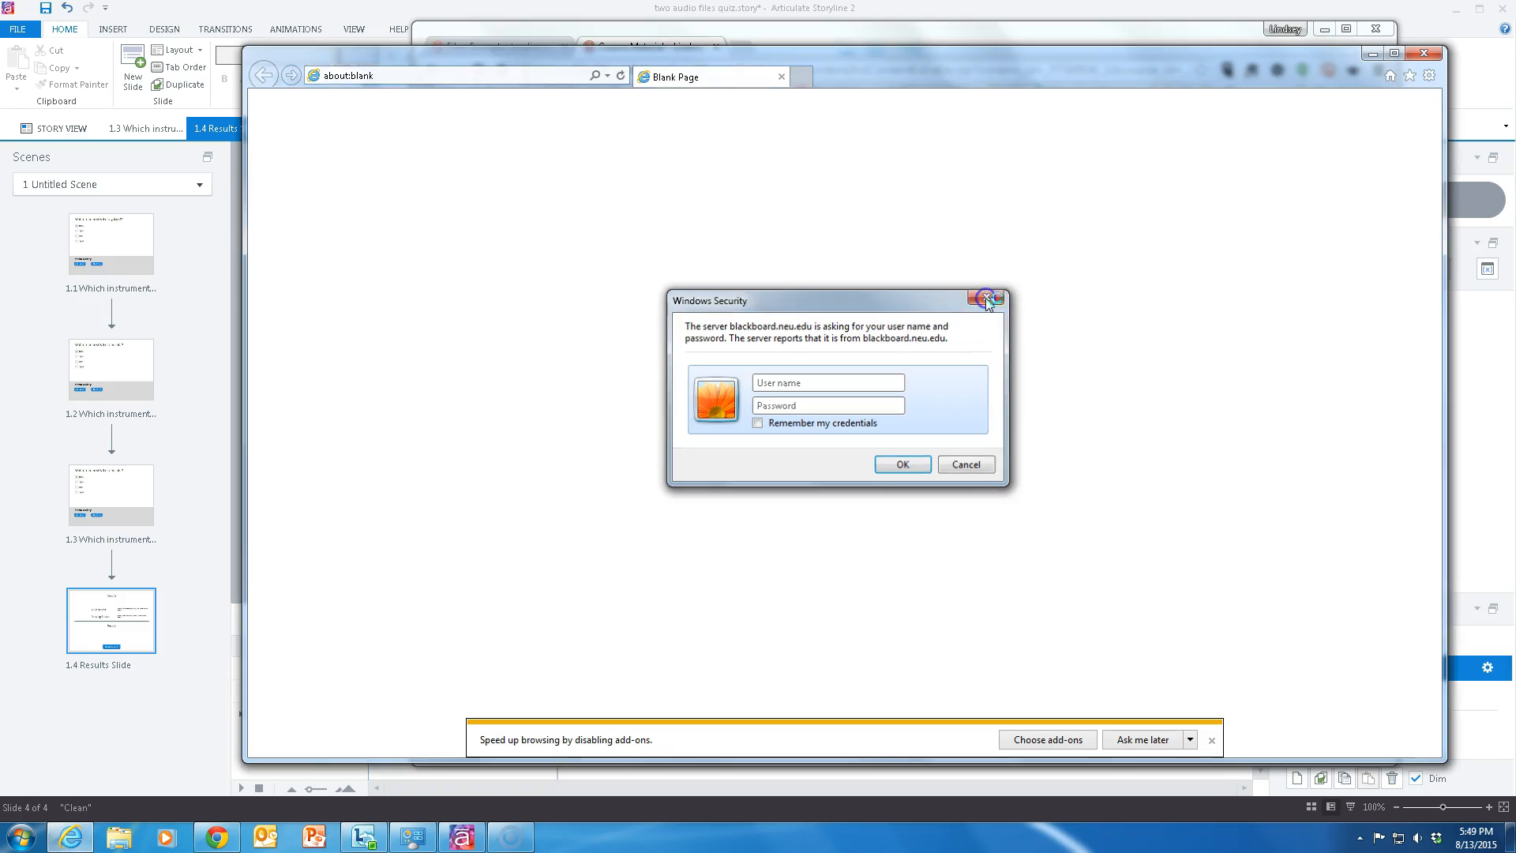
click(427, 71)
text(https://blackboard.neu.edu/bbcswebdav/xid-16499272_1)
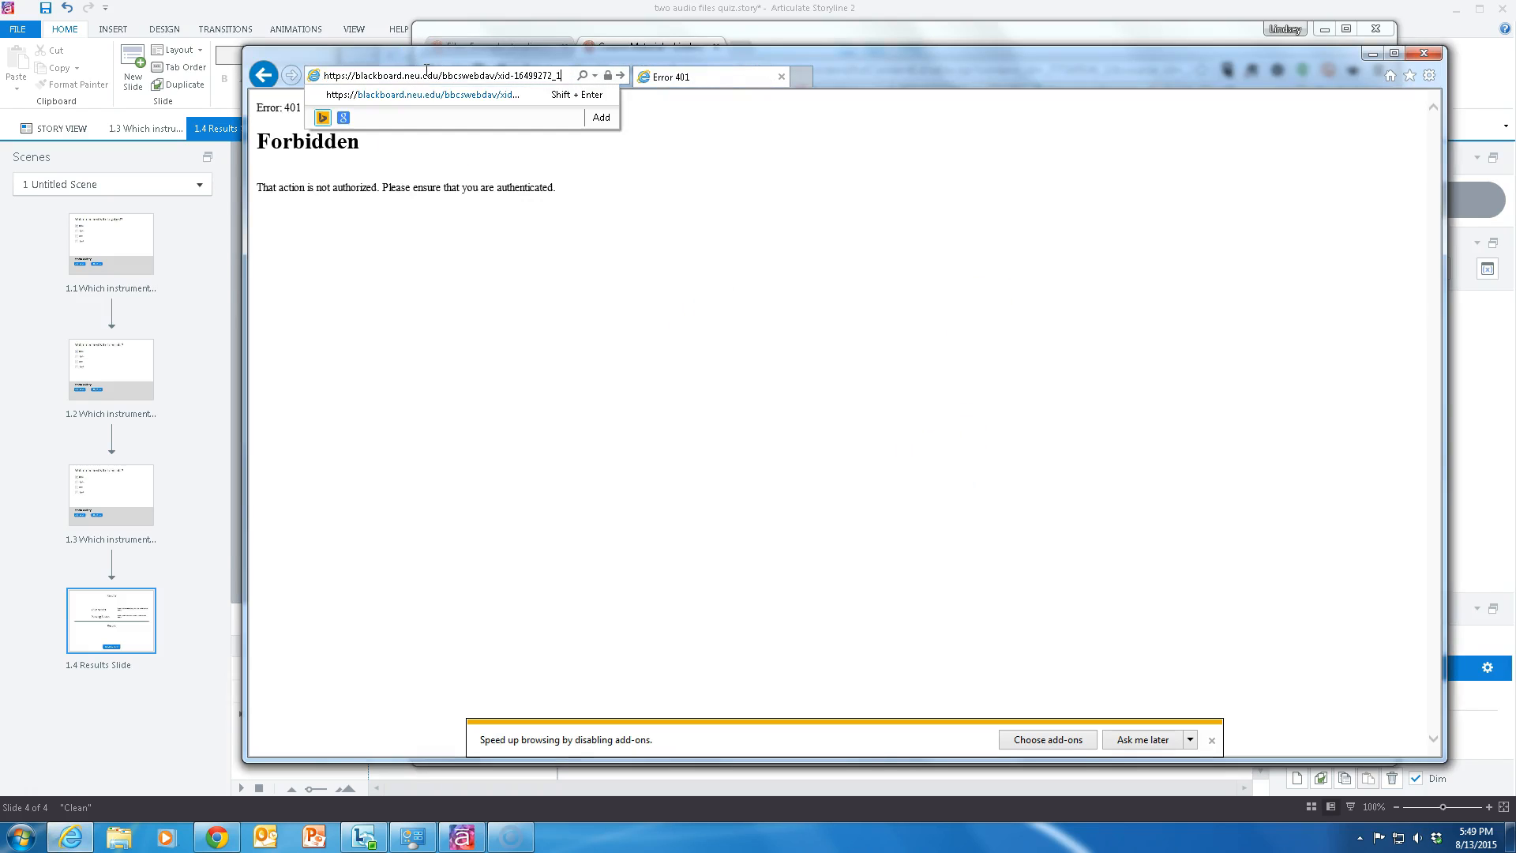
key(Return)
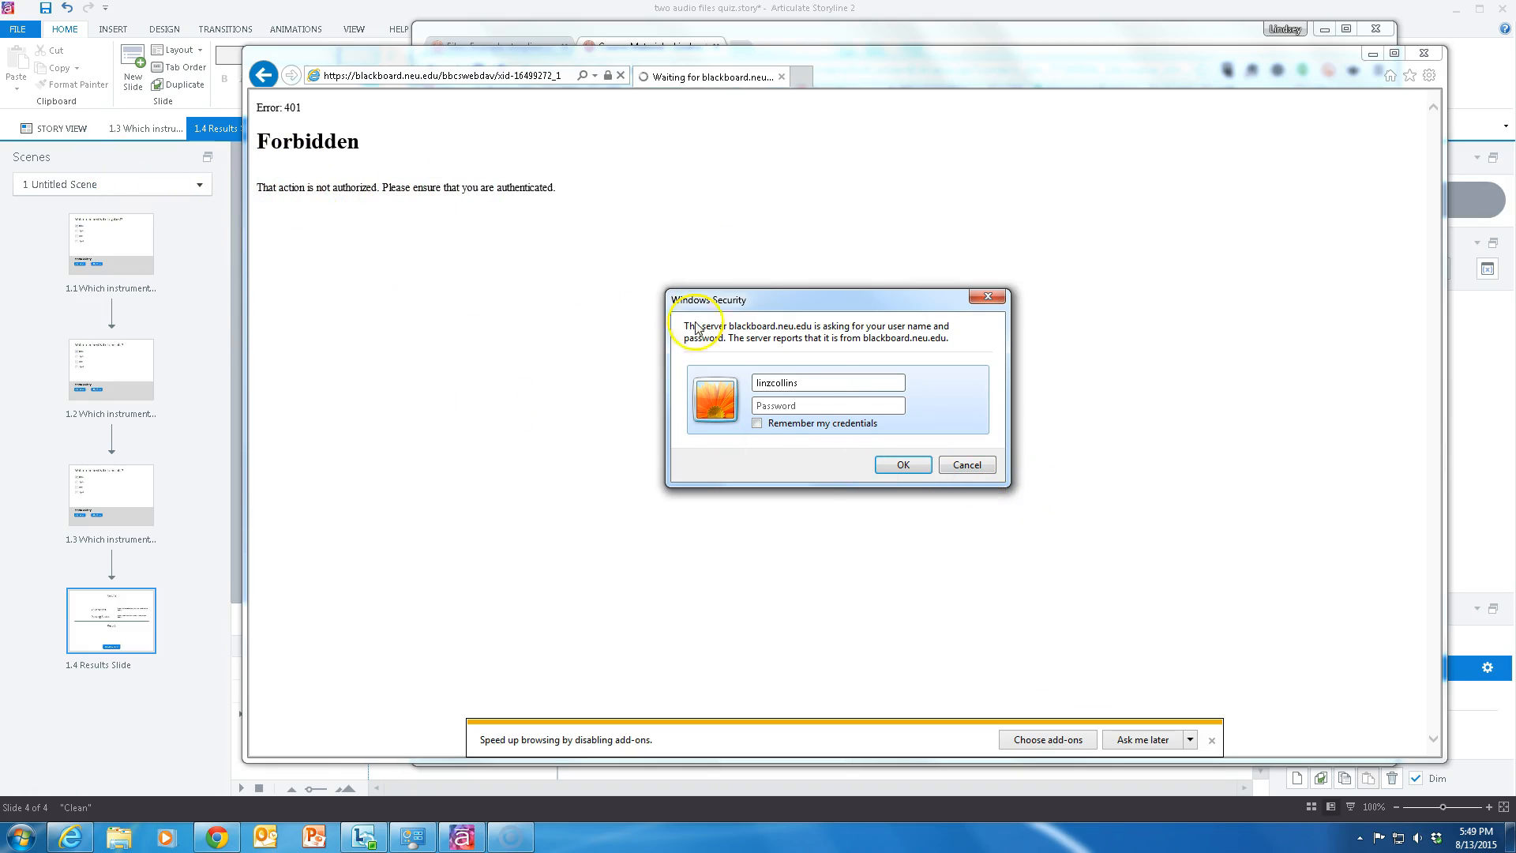
click(795, 403)
key(Return)
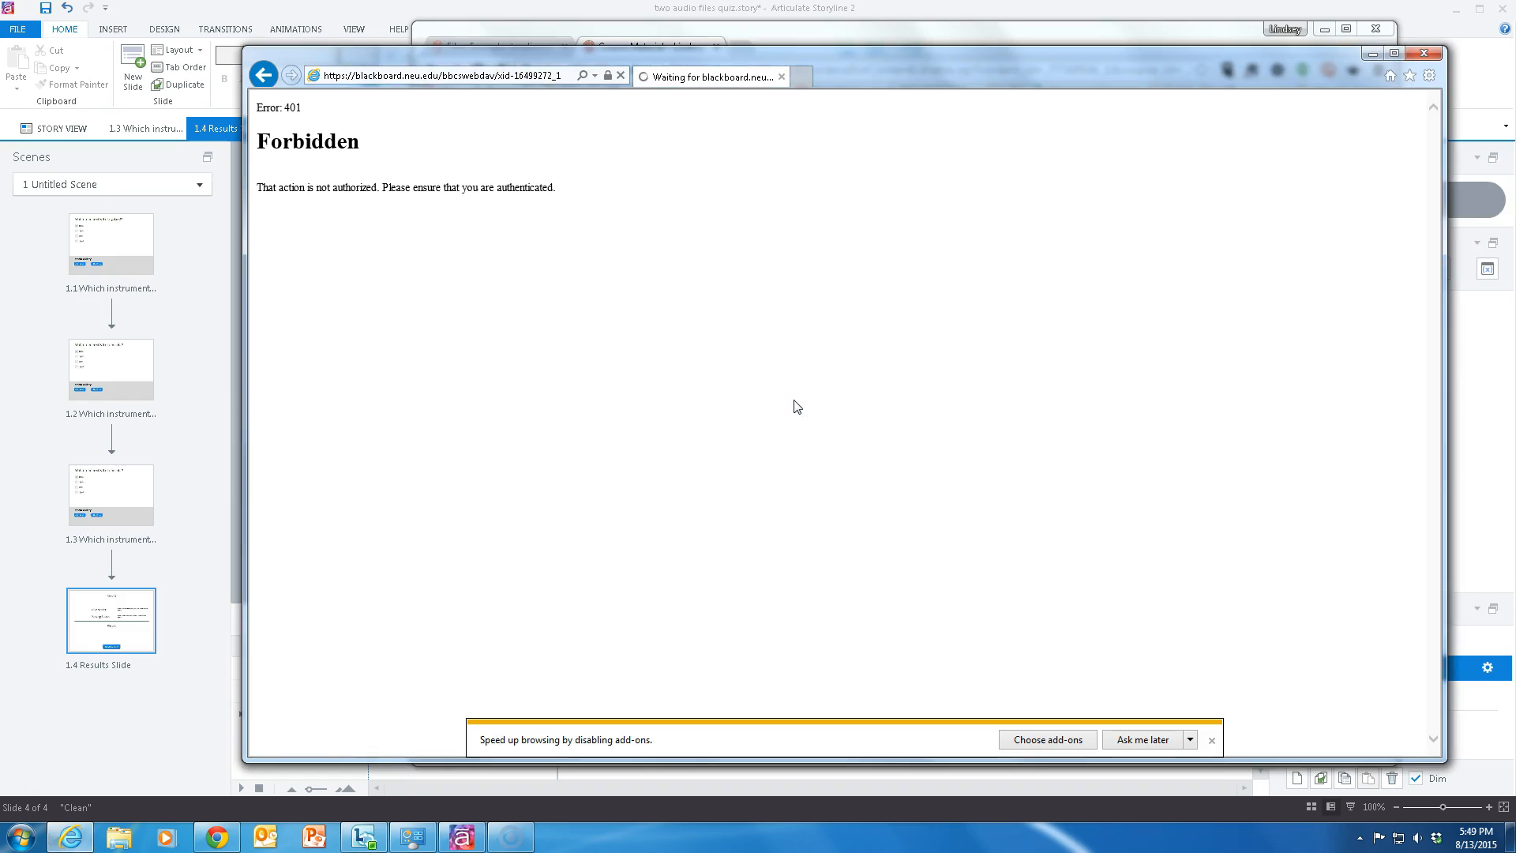
click(1211, 740)
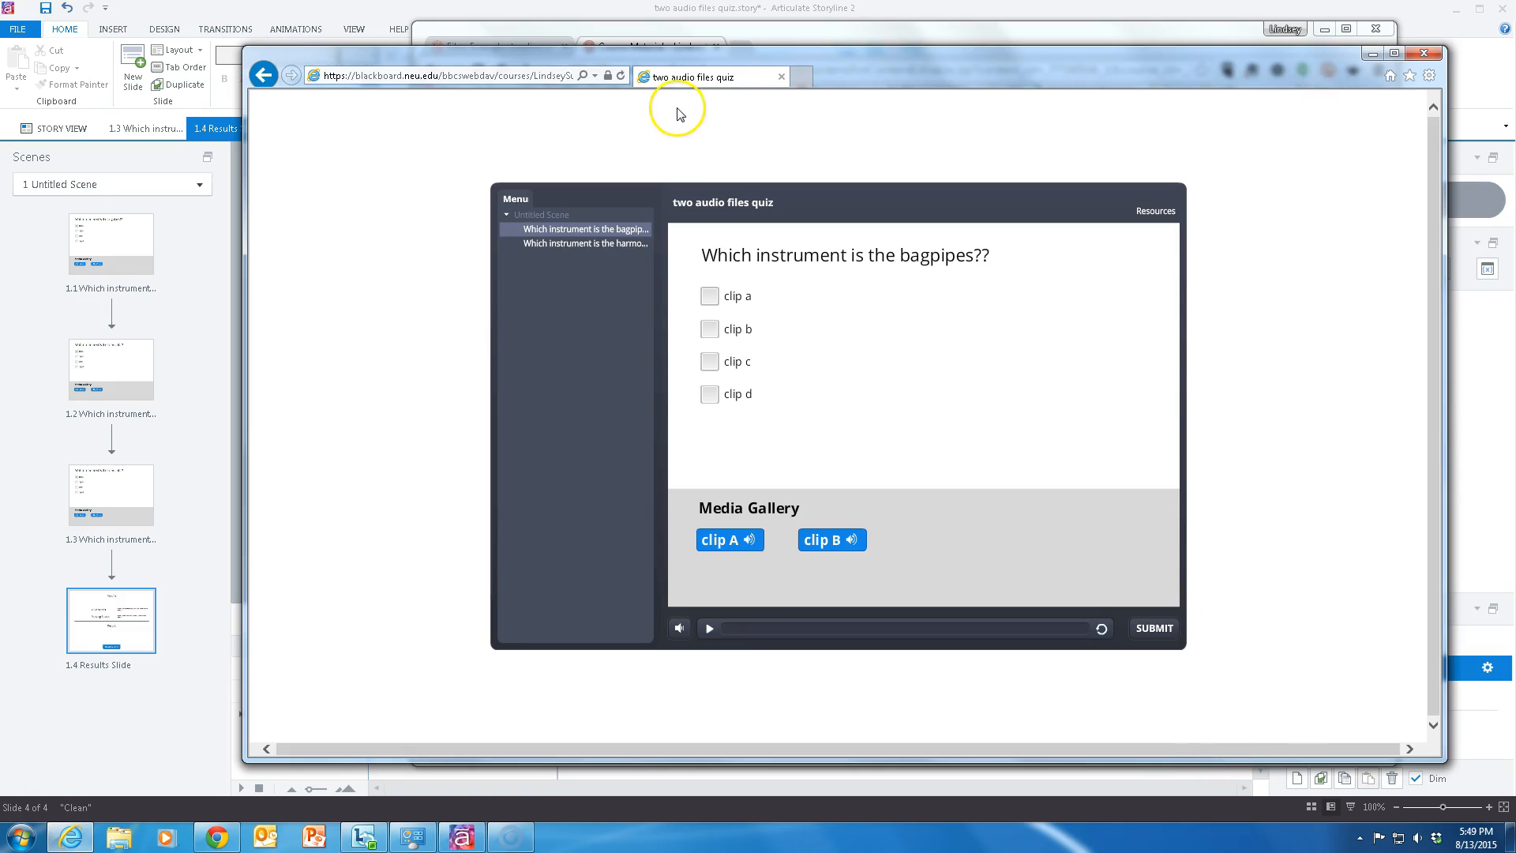